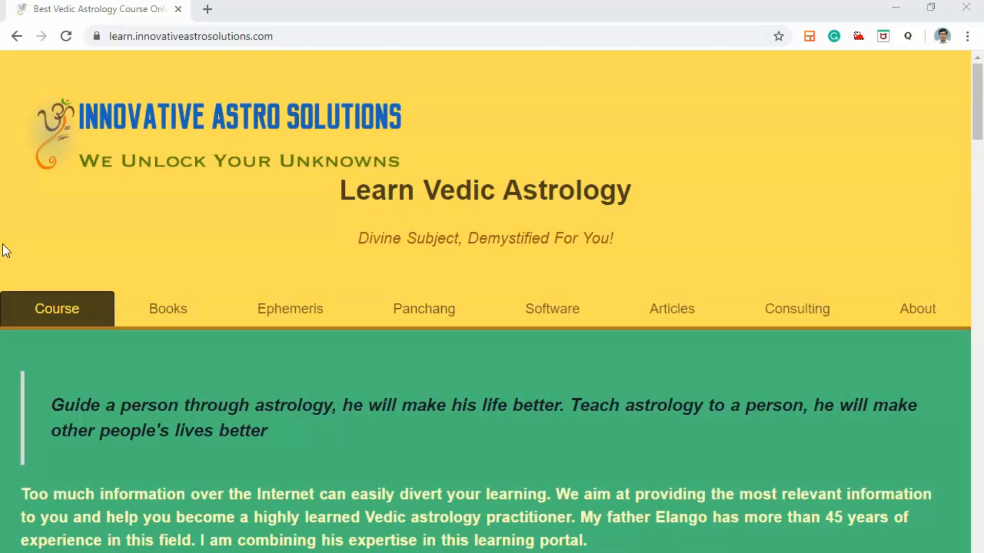
left_click(3, 246)
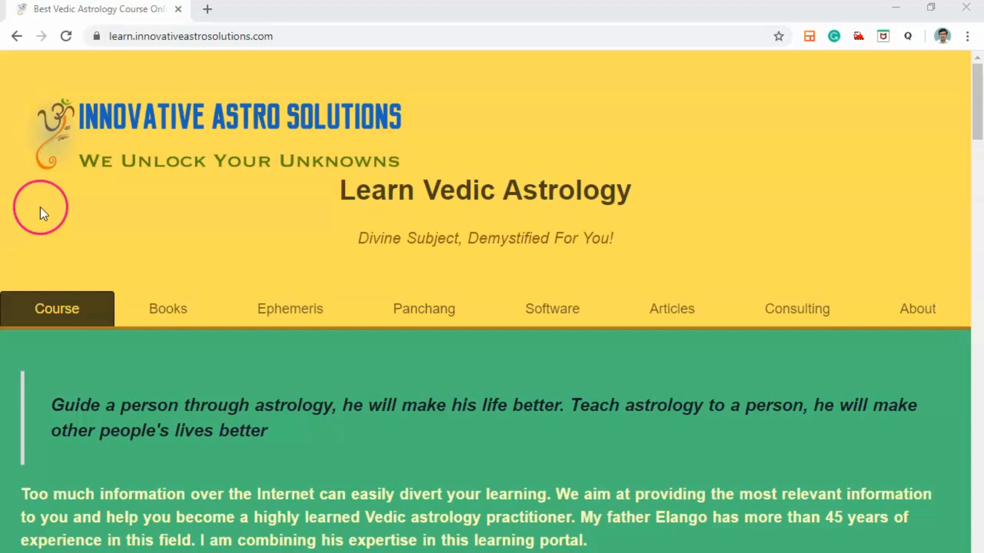
left_click(287, 37)
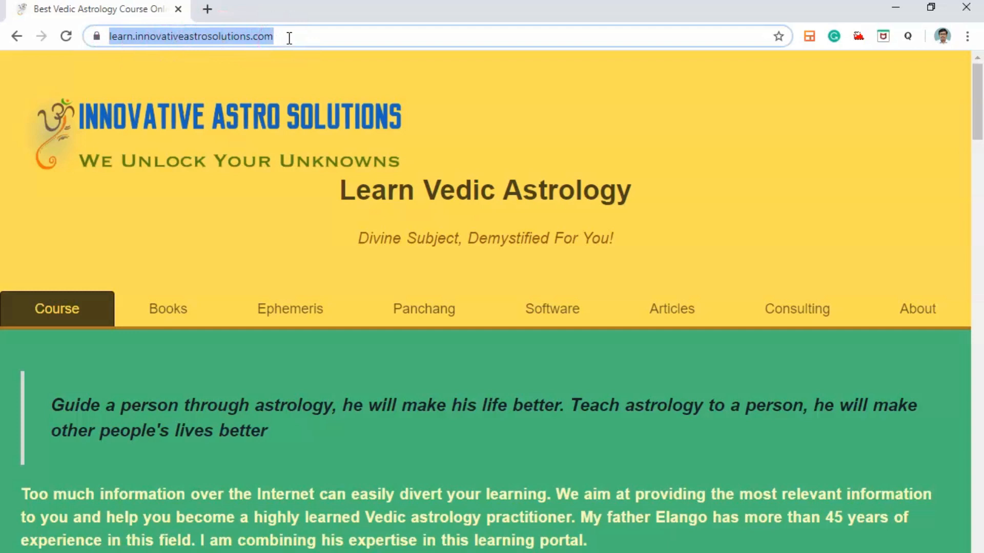
left_click(324, 48)
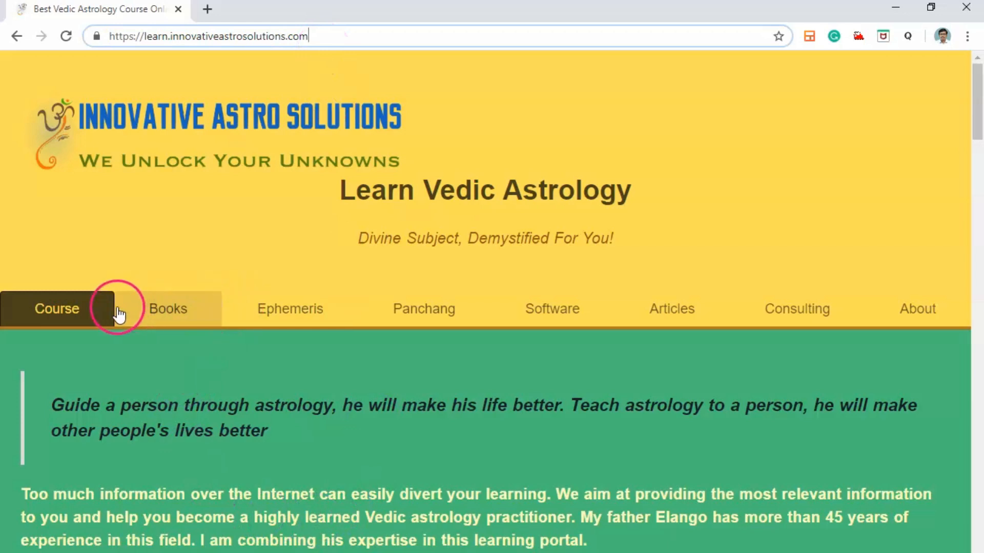
- Open the site's Software page, review the Astrosoft feature list and follow its download link to the GitHub repository
left_click(554, 313)
scroll(549, 325, "down", 5)
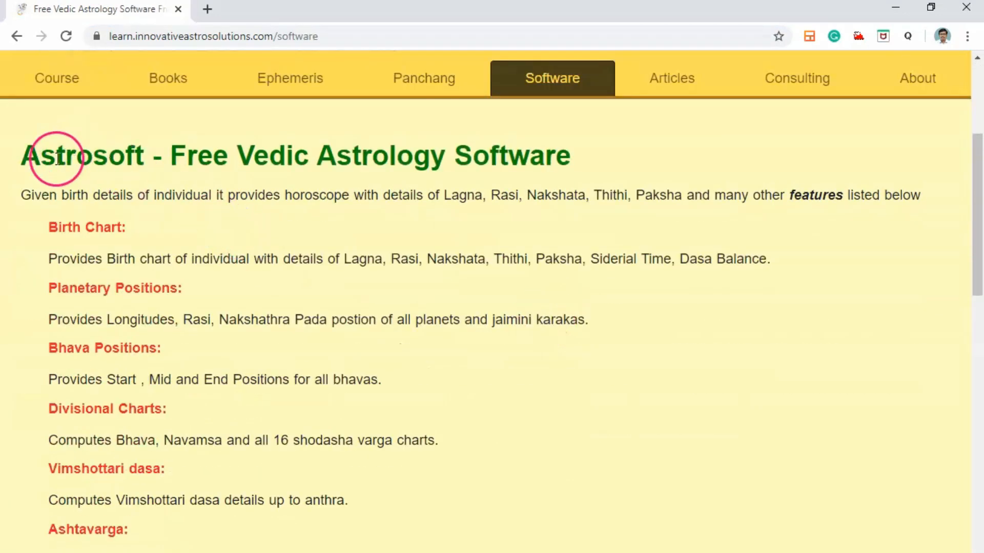
scroll(328, 285, "down", 2)
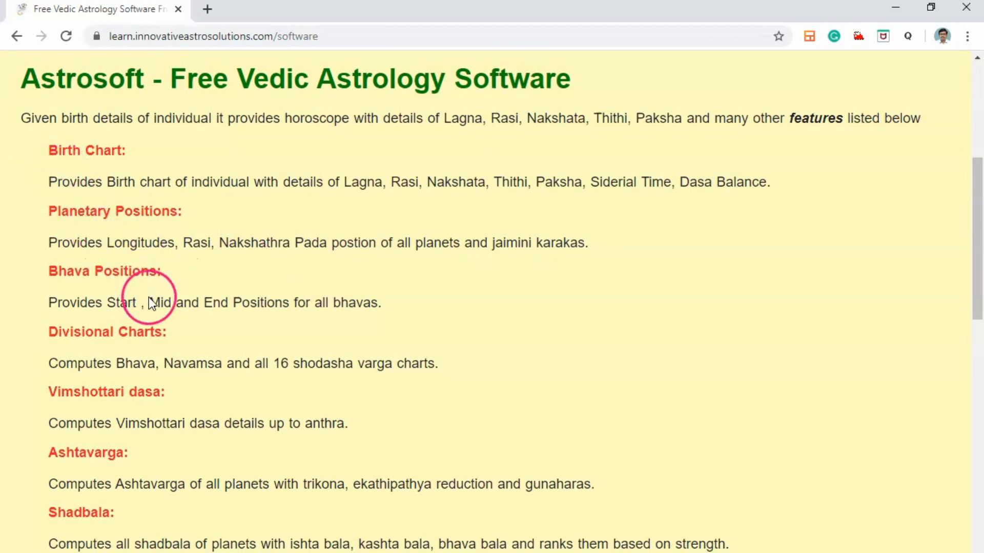
scroll(102, 168, "down", 10)
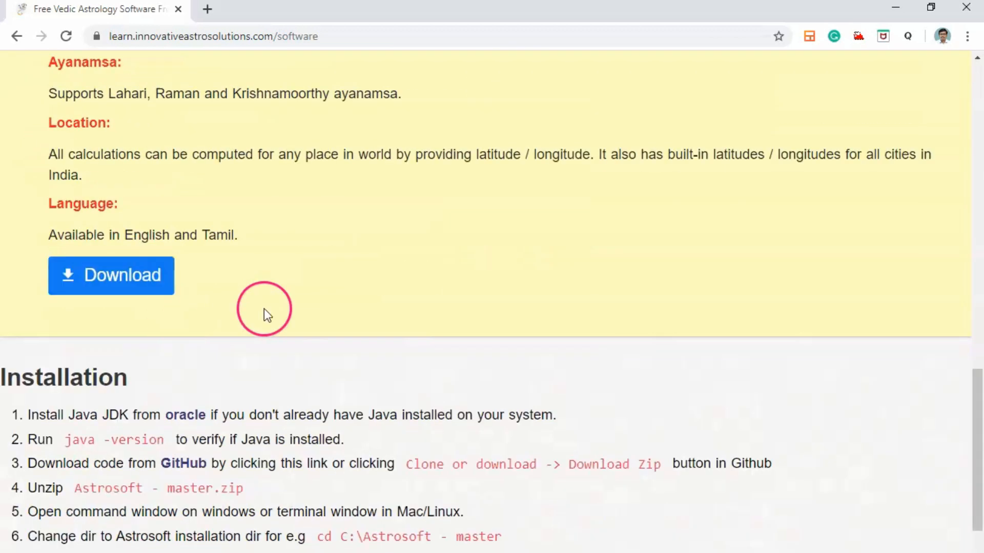
left_click(115, 288)
- Download the Astrosoft repository's master branch from GitHub as a ZIP file
scroll(586, 266, "up", 15)
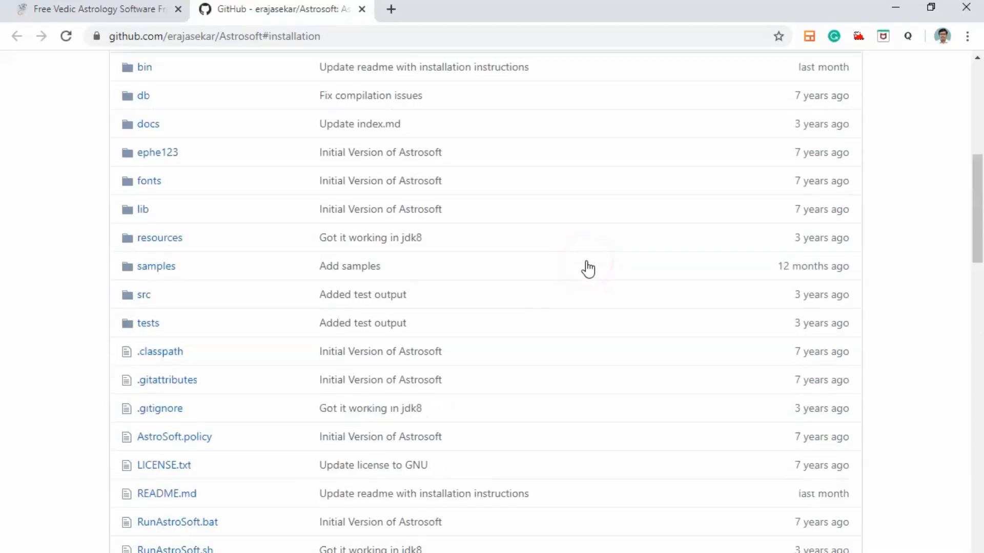
scroll(588, 267, "down", 3)
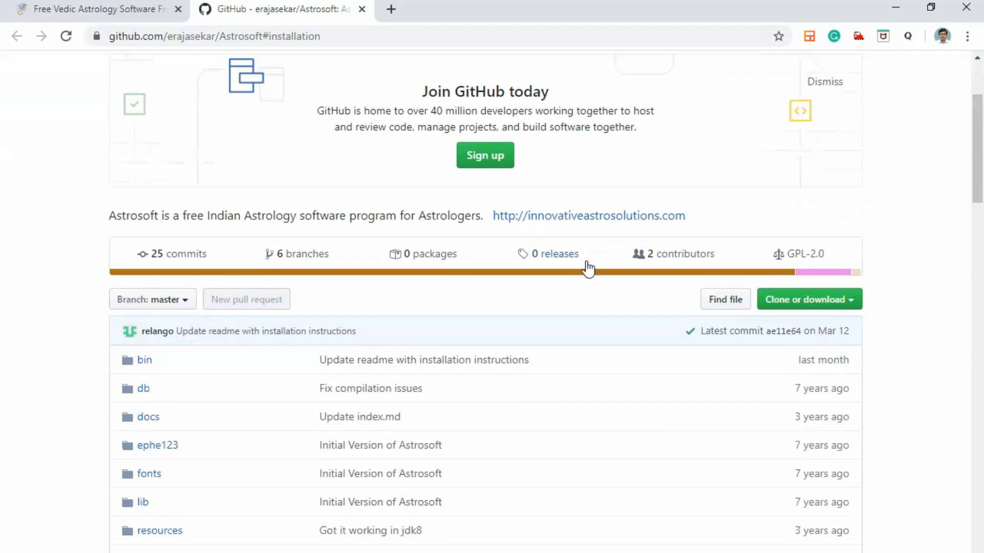
left_click(853, 302)
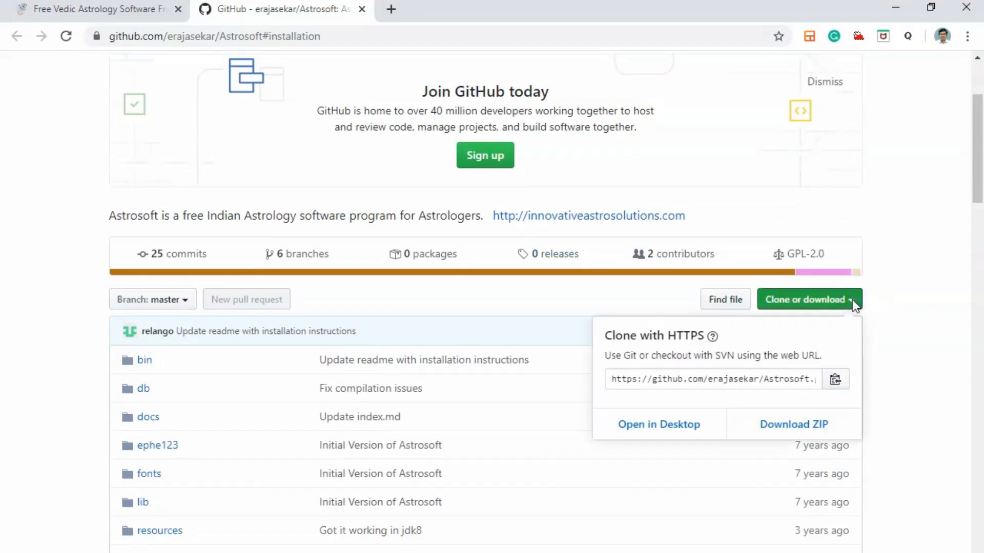
left_click(787, 435)
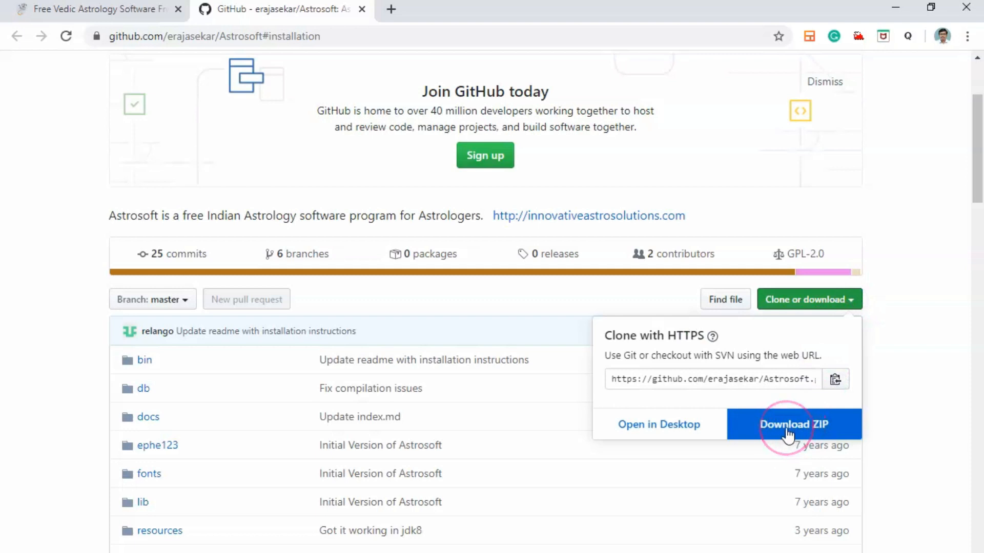
left_click(786, 430)
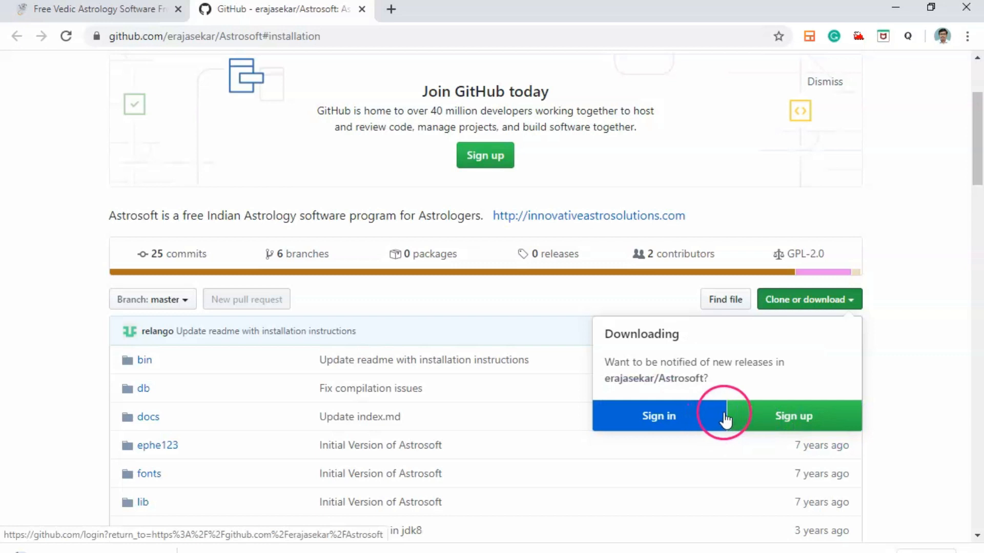
double_click(685, 337)
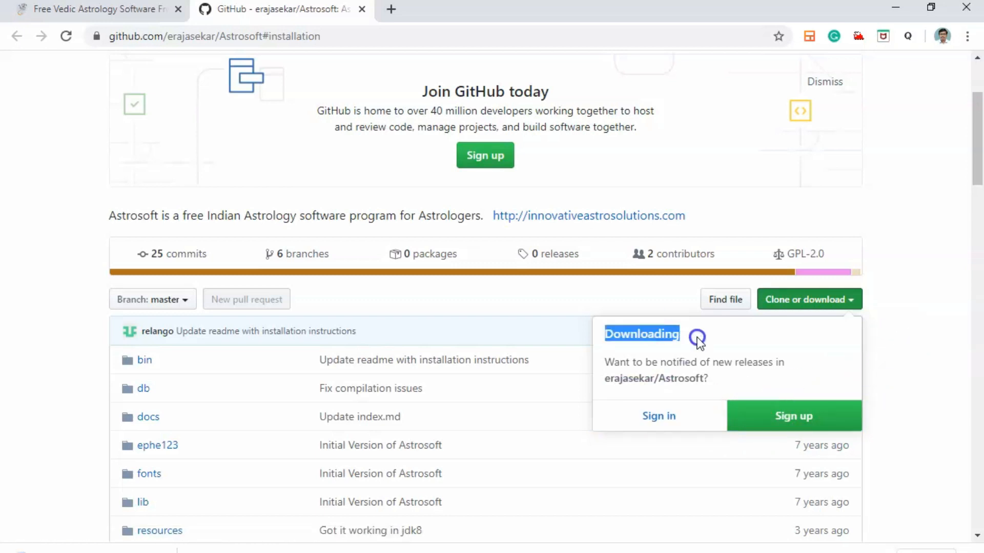
left_click(759, 341)
- Return to the Innovative Astro Solutions site and open its Ephemeris calculator
left_click(100, 10)
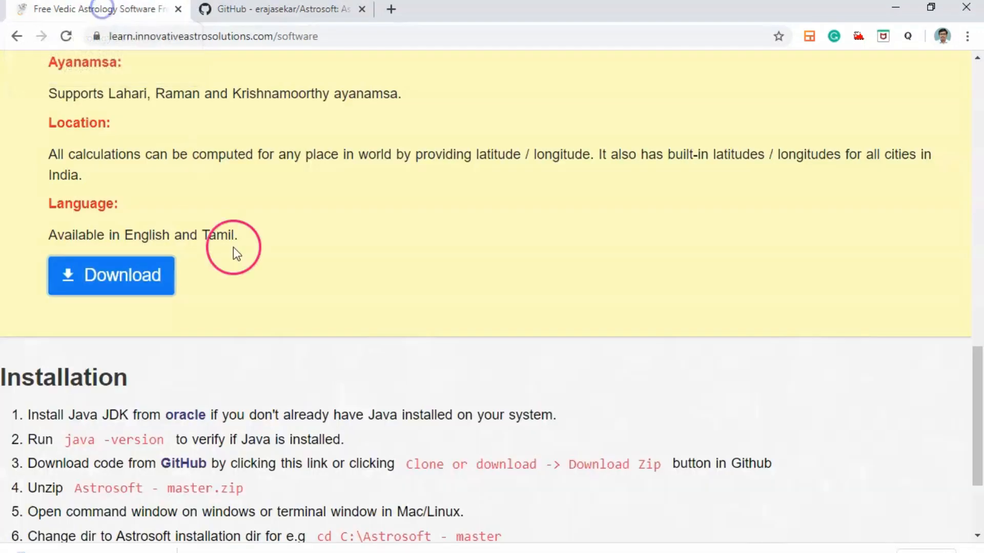
scroll(232, 247, "up", 10)
left_click(285, 309)
scroll(300, 291, "down", 3)
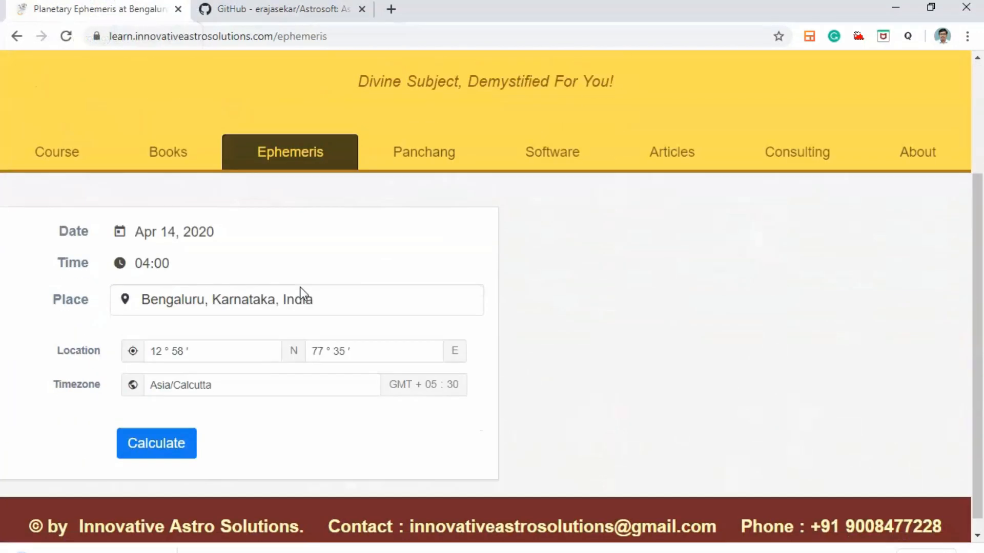
left_click(288, 226)
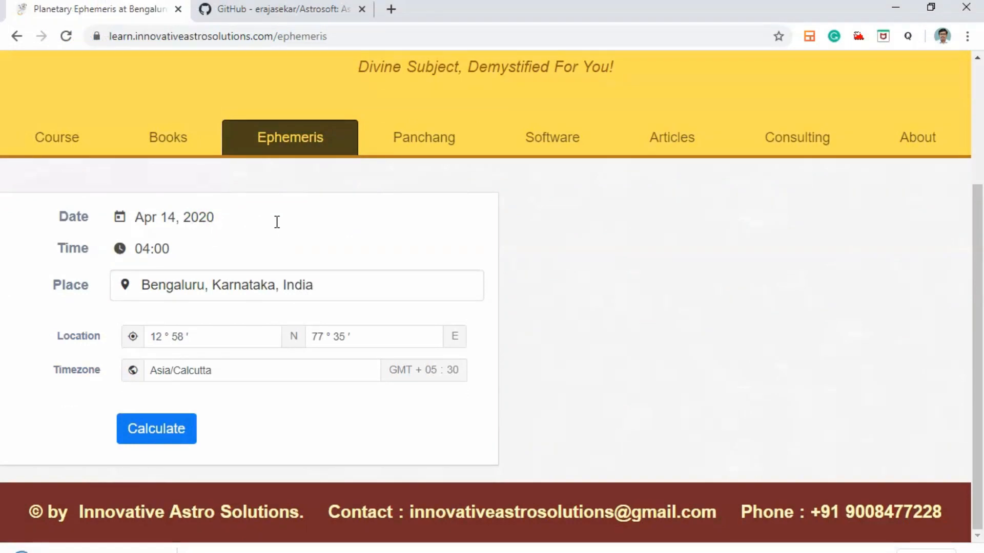
left_click(740, 274)
left_click(369, 266)
- Set the ephemeris date to Feb 24, 1955
left_click(213, 219)
left_click(227, 221)
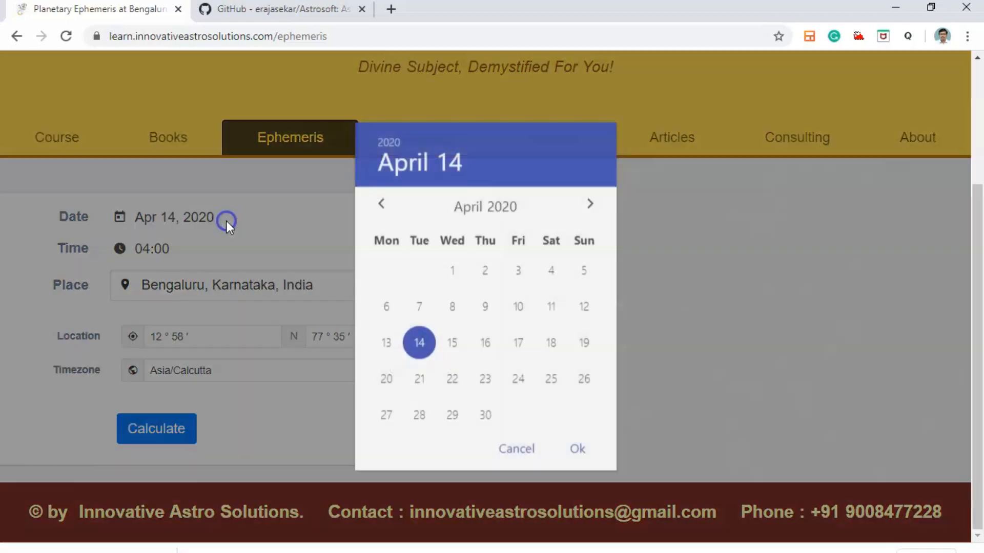
left_click(395, 145)
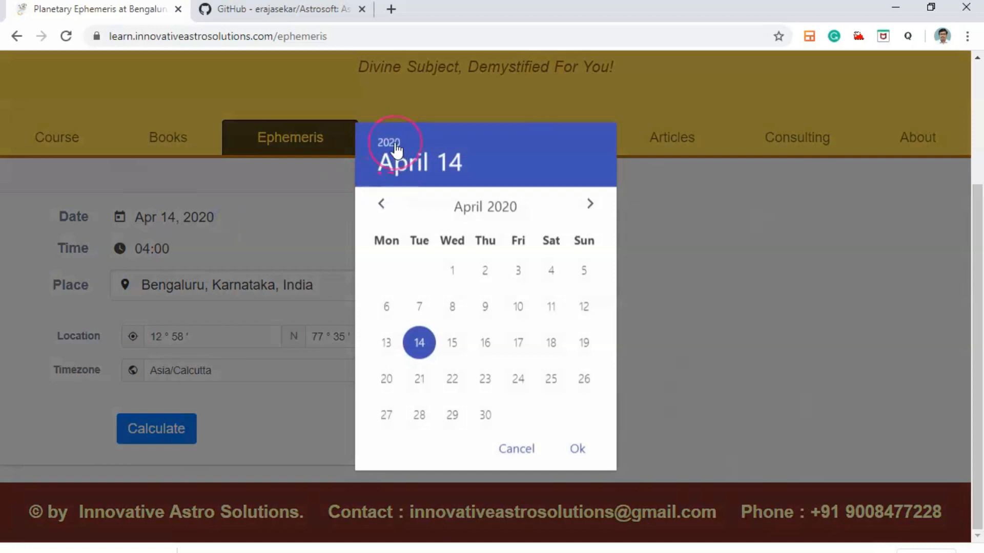
scroll(461, 284, "up", 20)
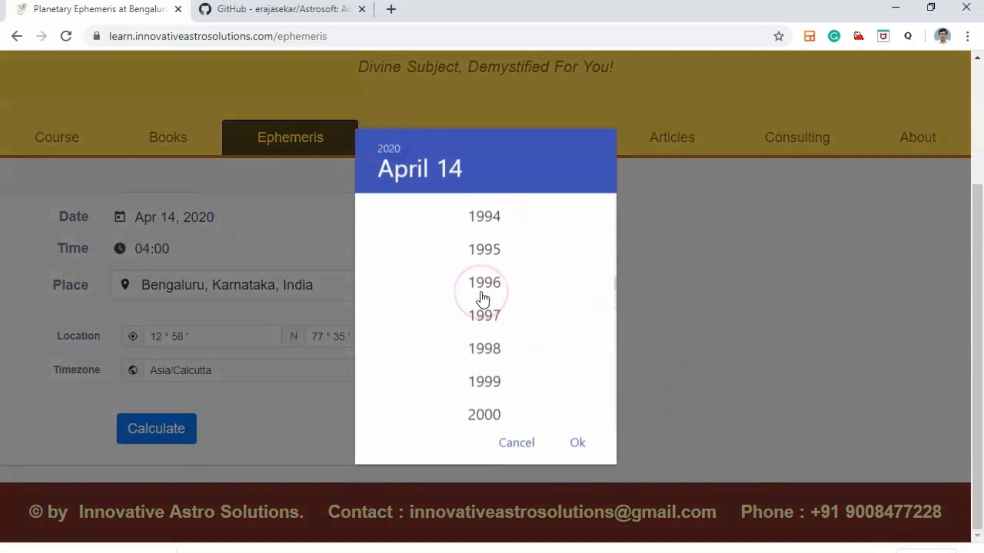
scroll(484, 300, "up", 20)
scroll(483, 300, "down", 5)
left_click(483, 287)
scroll(483, 300, "down", 3)
left_click(483, 208)
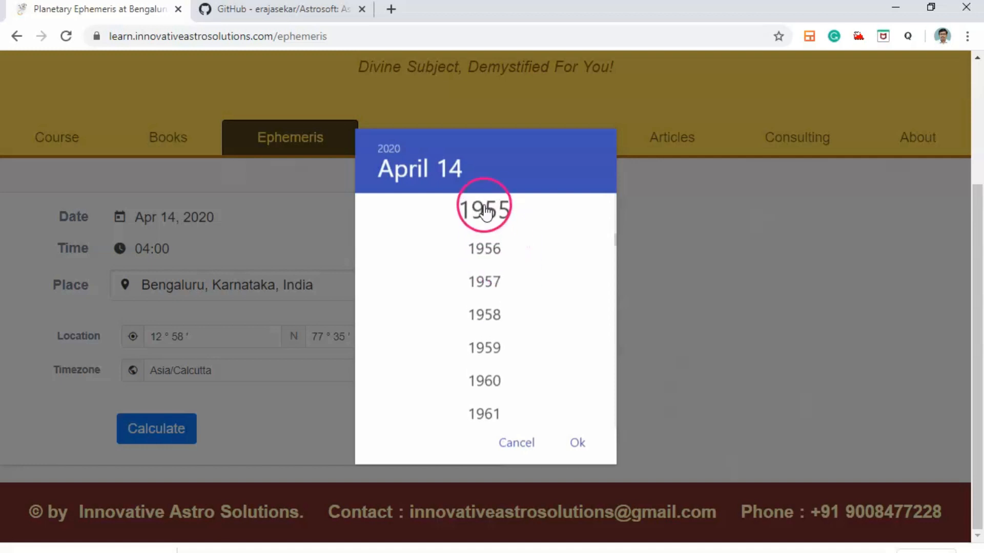
left_click(413, 170)
left_click(454, 259)
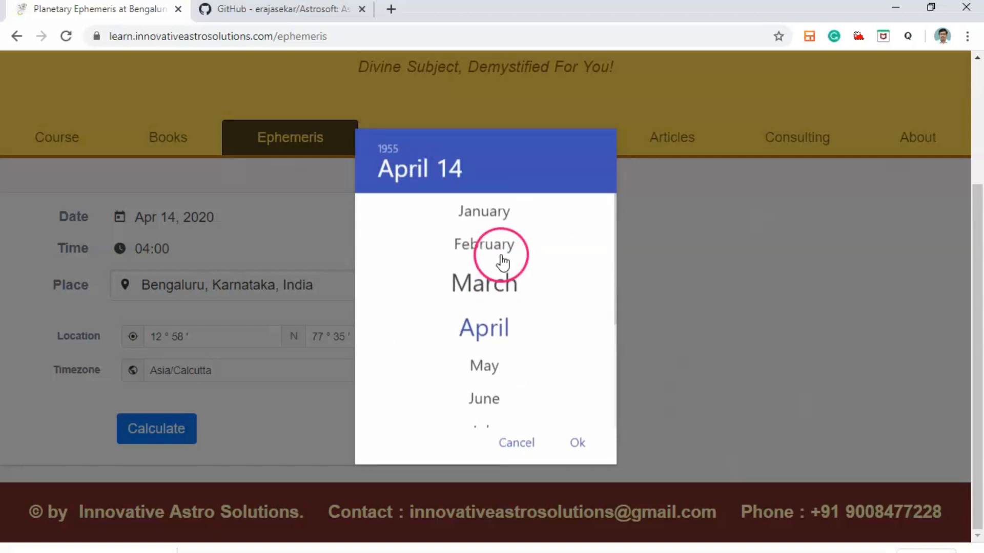
left_click(485, 380)
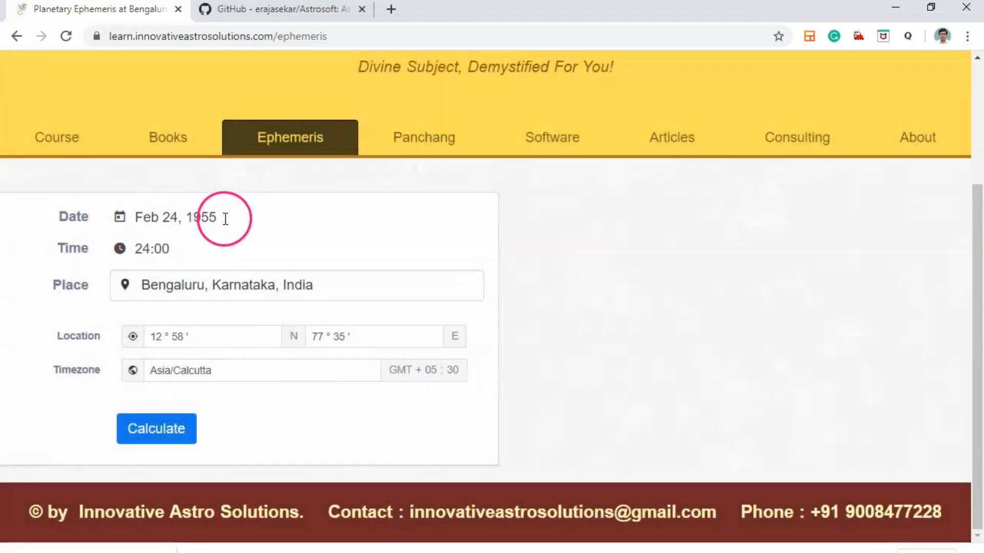
- Set the ephemeris time to 7:15 pm
left_click(166, 251)
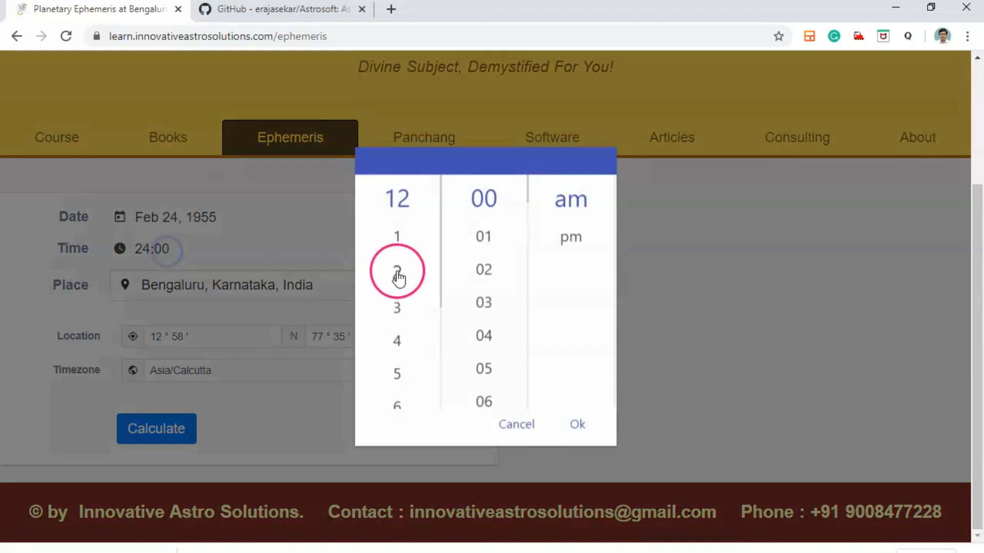
scroll(417, 318, "down", 3)
left_click(399, 262)
scroll(481, 308, "down", 3)
scroll(484, 312, "down", 6)
left_click(486, 332)
left_click(570, 236)
left_click(561, 419)
left_click(275, 323)
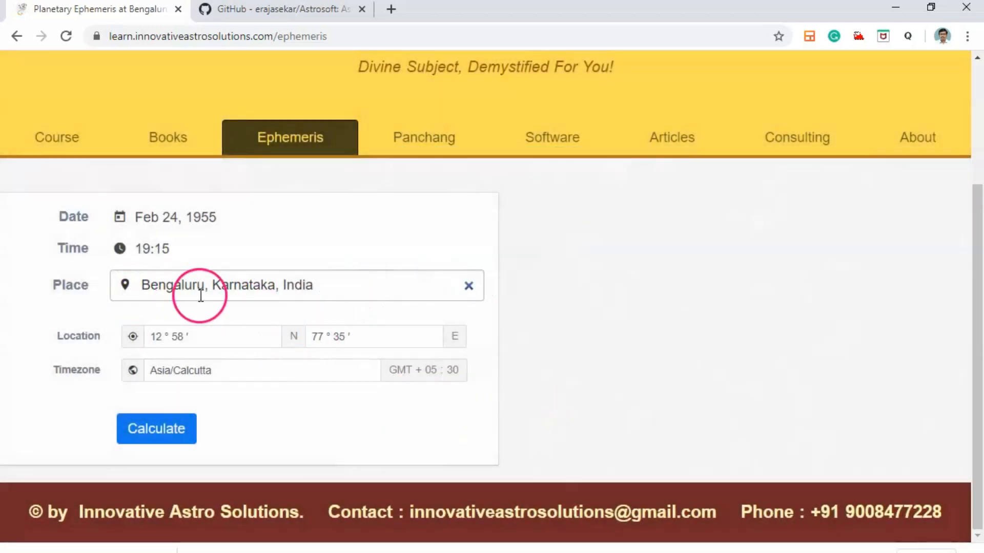
- Replace the ephemeris place with San Francisco, CA, USA, searching for it with "san"
left_click(468, 287)
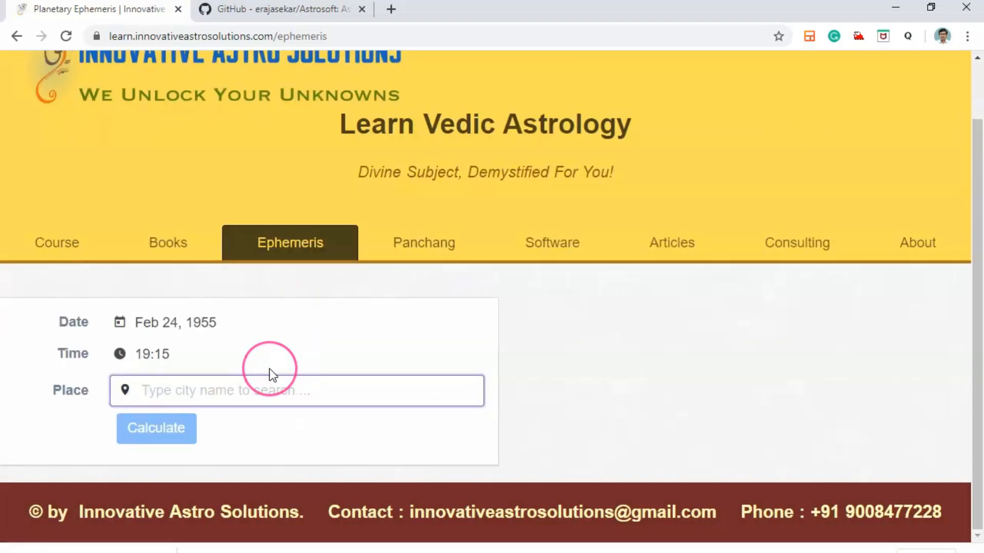
type("san")
scroll(270, 373, "down", 2)
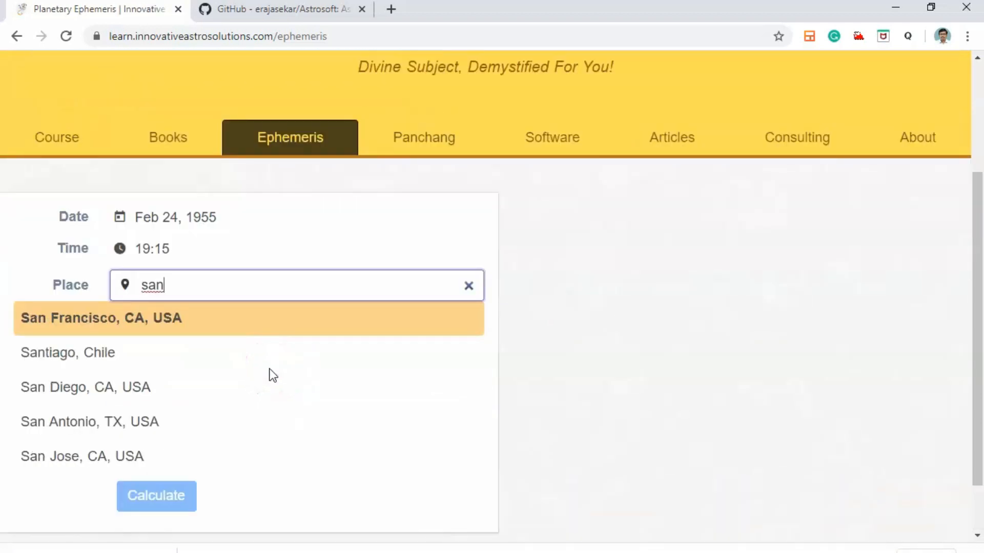
left_click(145, 318)
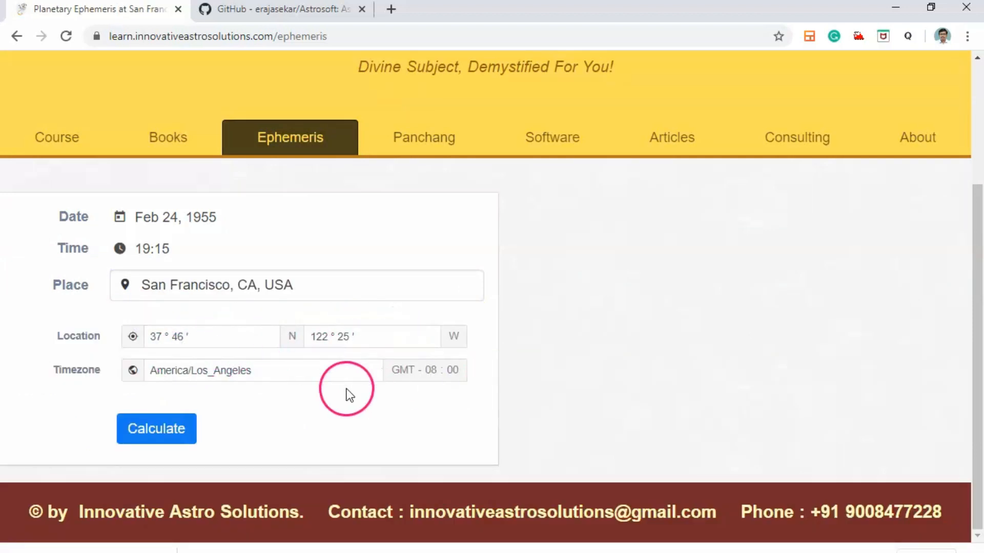
- Calculate the planetary ephemeris for the entered date, time and place, and review the planet positions table
left_click(161, 430)
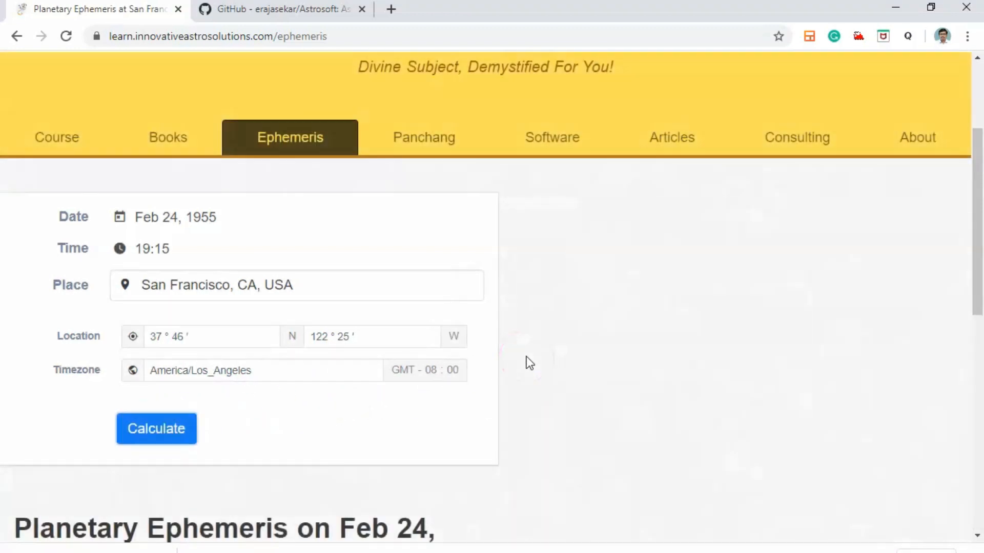
scroll(529, 363, "down", 6)
scroll(527, 357, "down", 3)
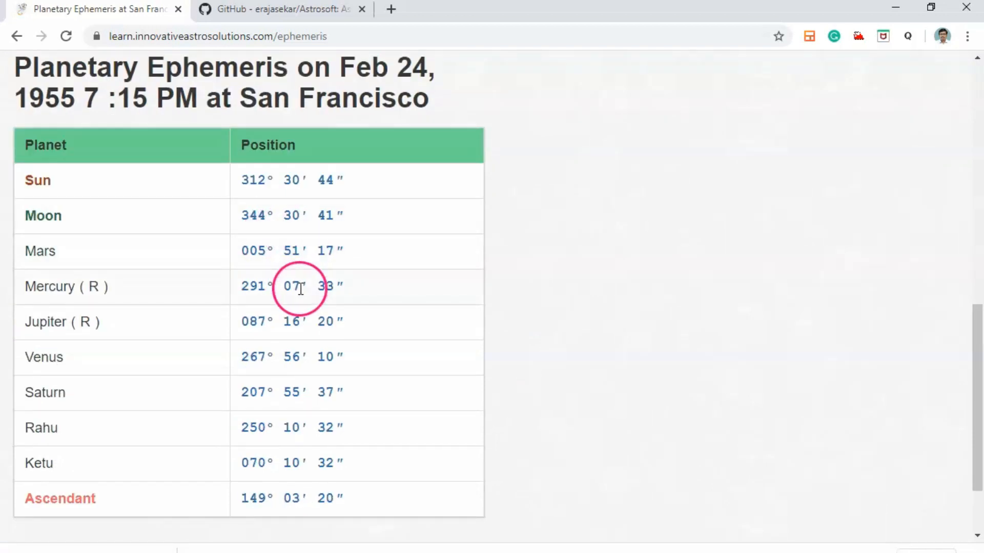
scroll(356, 348, "up", 7)
scroll(357, 353, "up", 5)
scroll(355, 352, "down", 3)
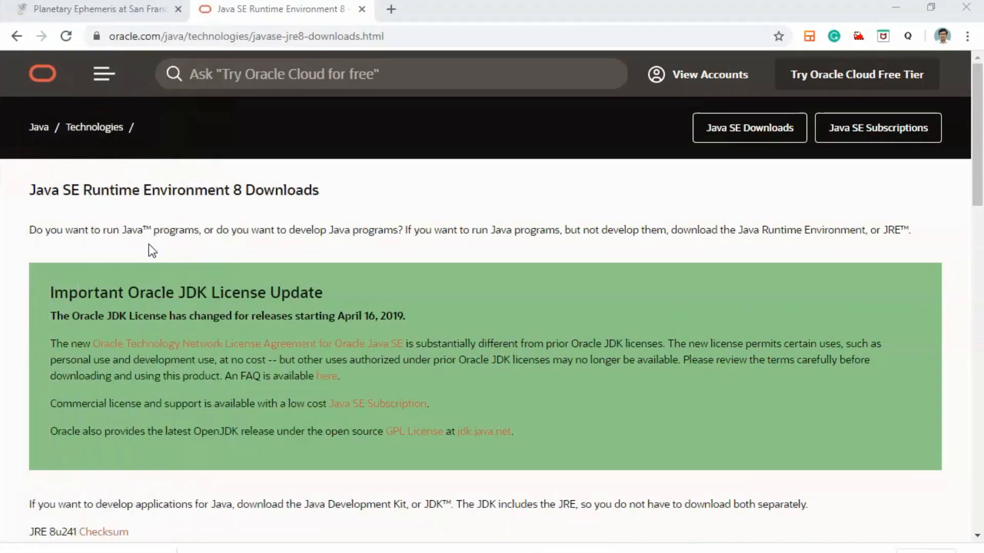
- Look through Oracle's Java SE Runtime Environment 8u241 downloads for the Windows x64 installer, jre-8u241-windows-x64.exe
left_click(149, 239)
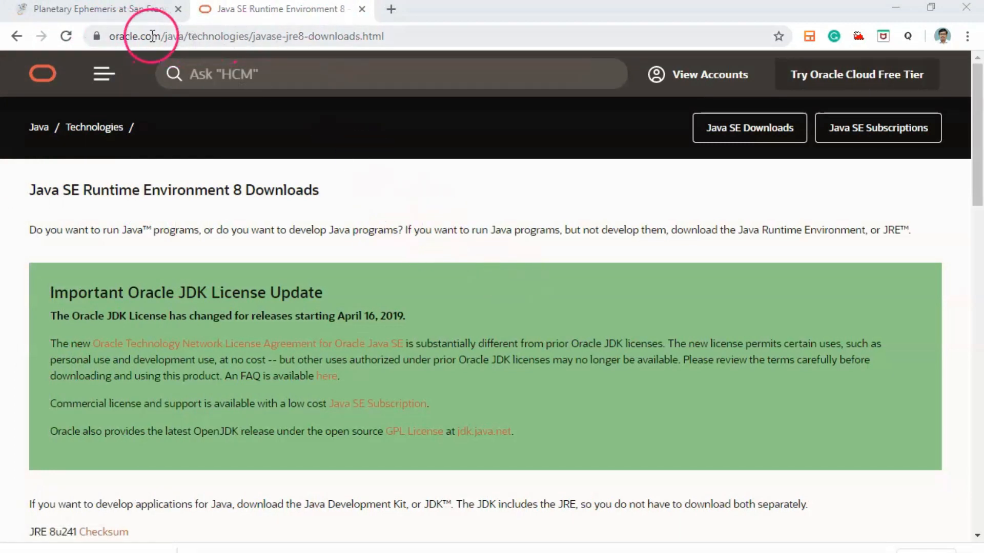
scroll(473, 346, "down", 1)
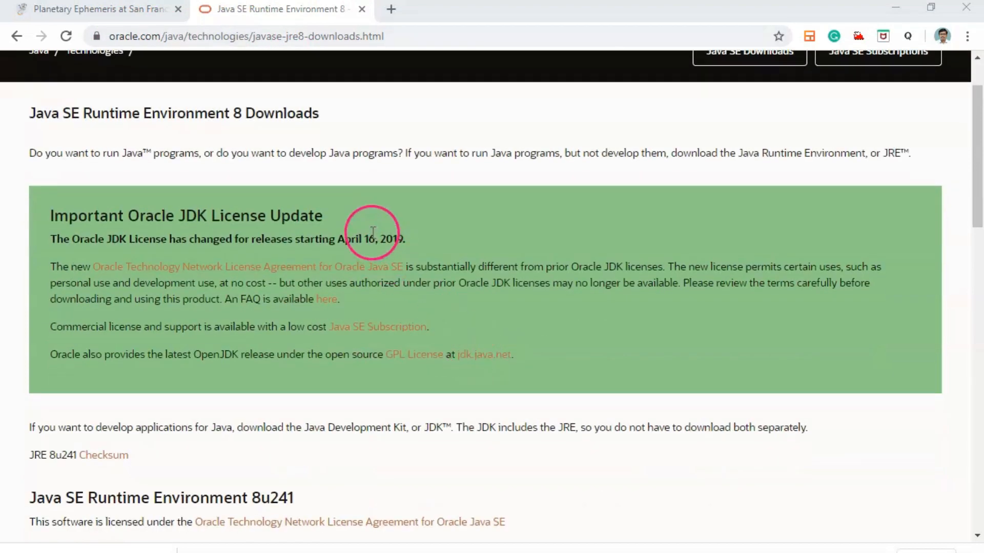
scroll(113, 117, "down", 5)
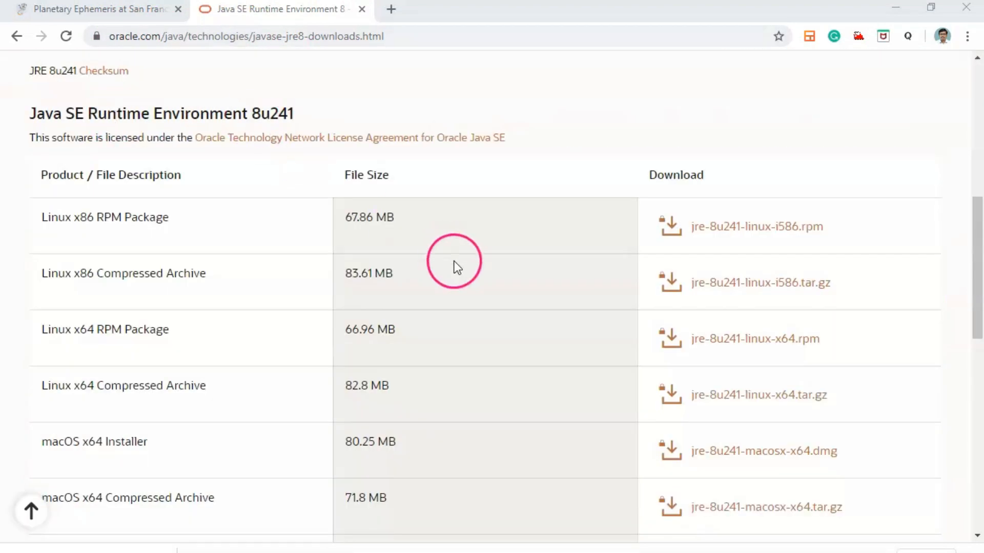
scroll(455, 268, "down", 1)
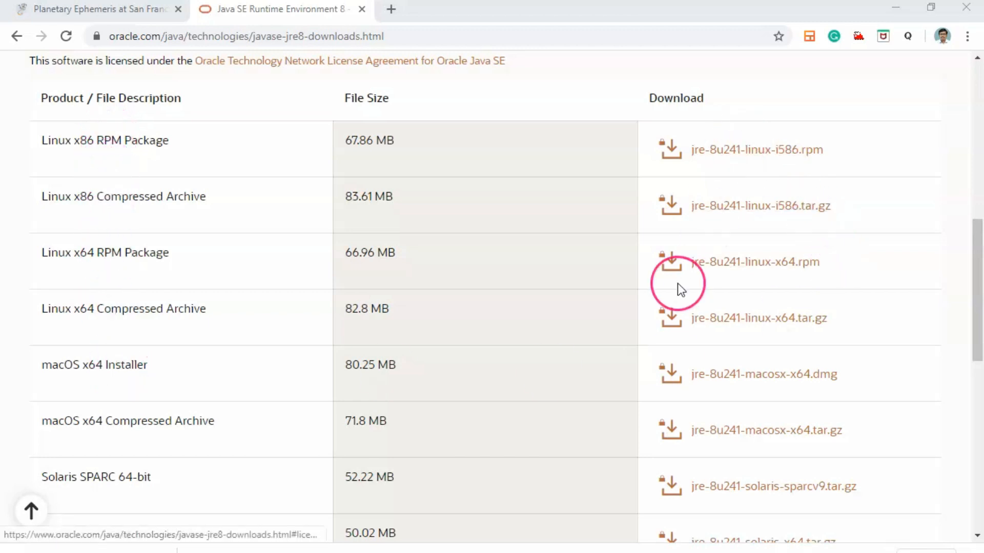
scroll(678, 285, "down", 6)
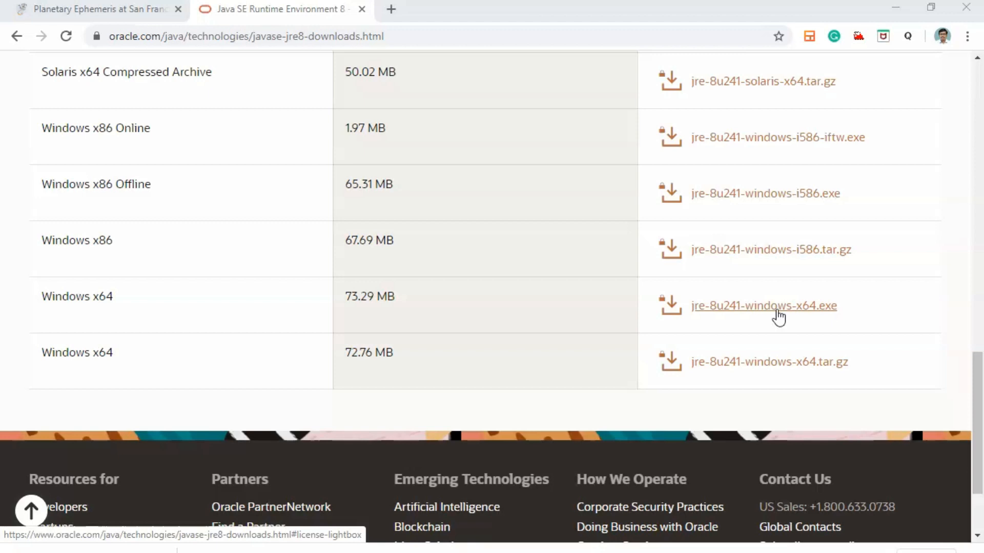
left_click(717, 357)
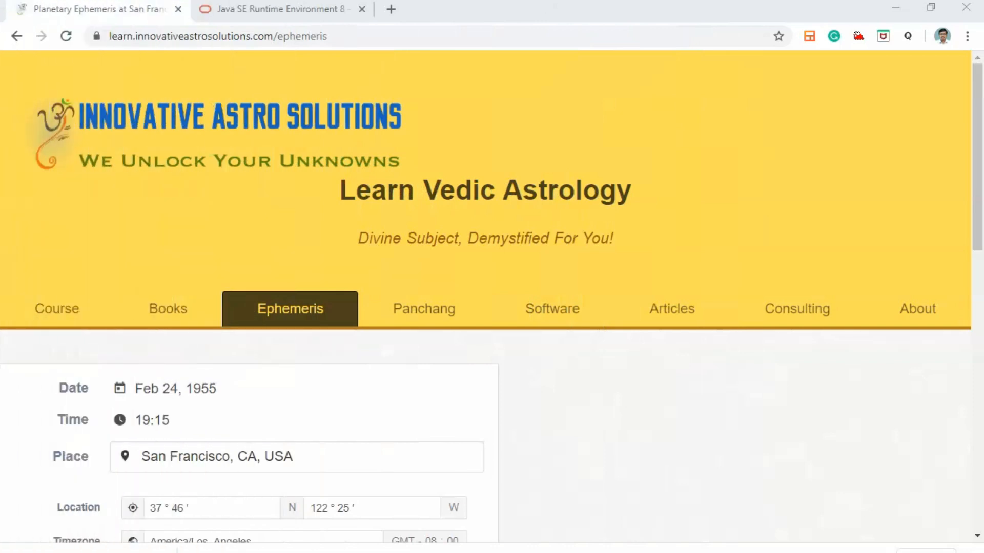
- Open Command Prompt, searching for it with "cmd", and check the installed Java version with java -version
key("super")
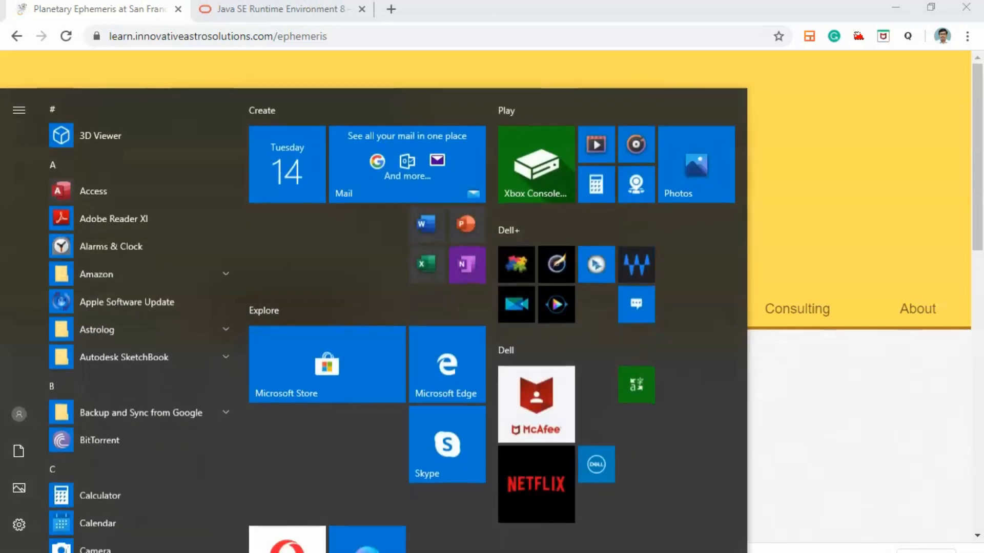
key("super+s")
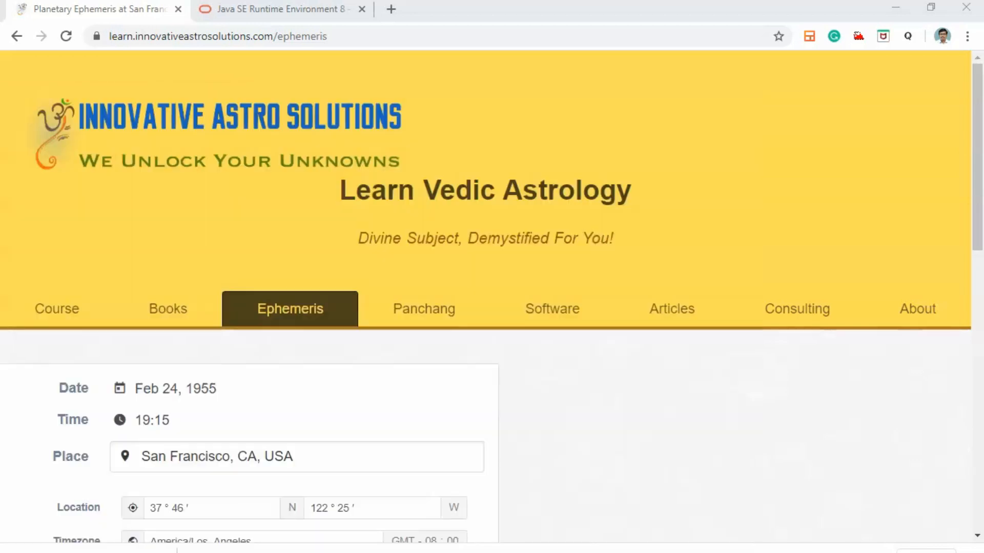
type("cmd")
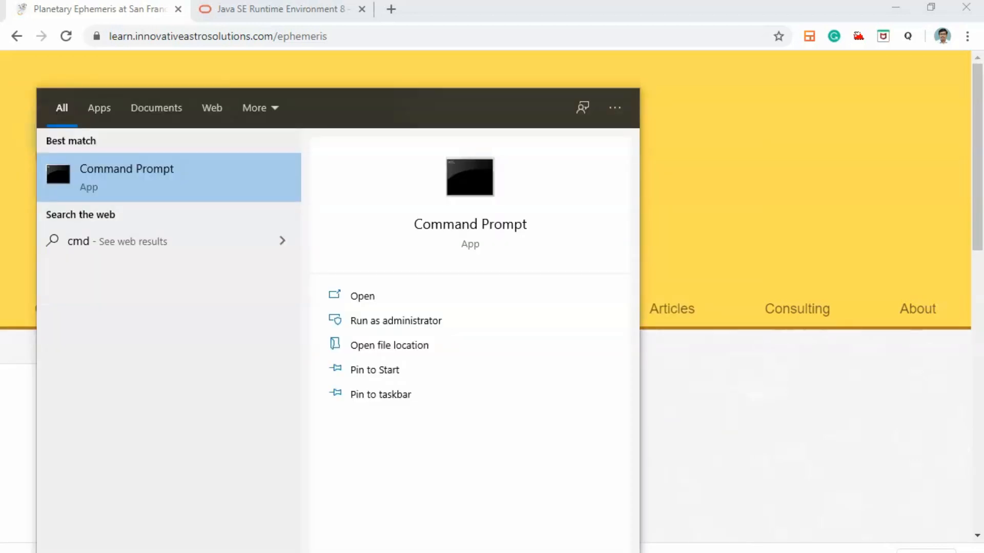
key("Return")
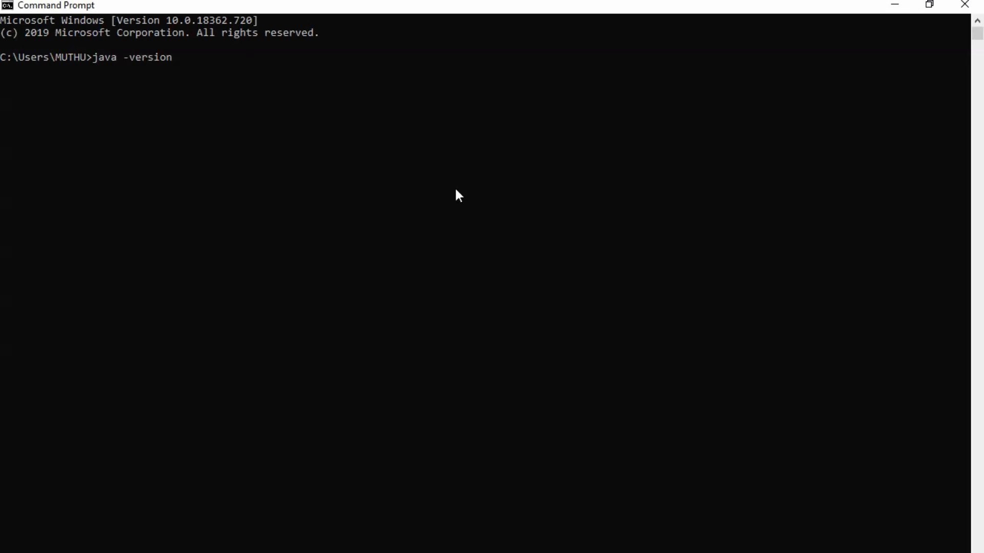
key("Return")
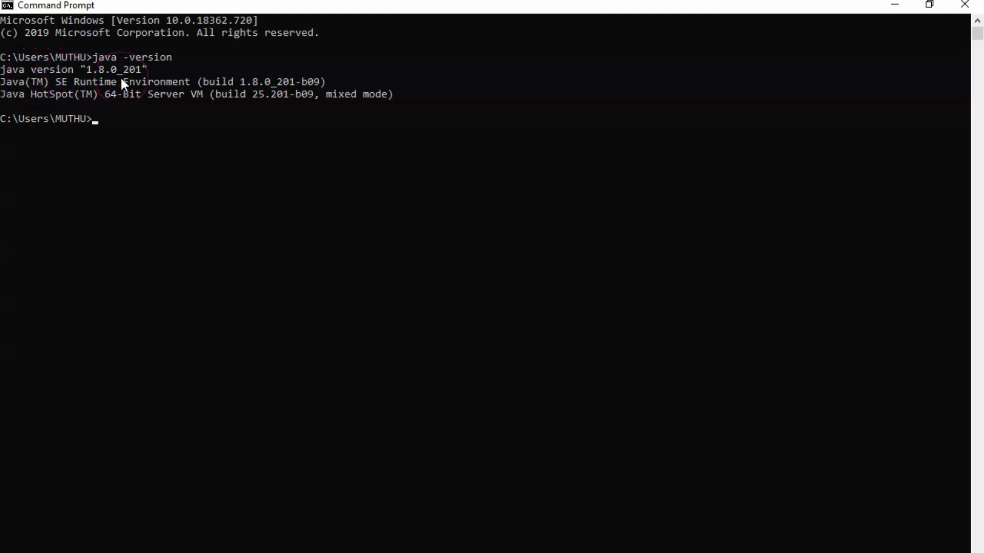
- Copy the Astrosoft-master ZIP archive from Downloads into the Astrology Software folder on drive E:
left_click(488, 149)
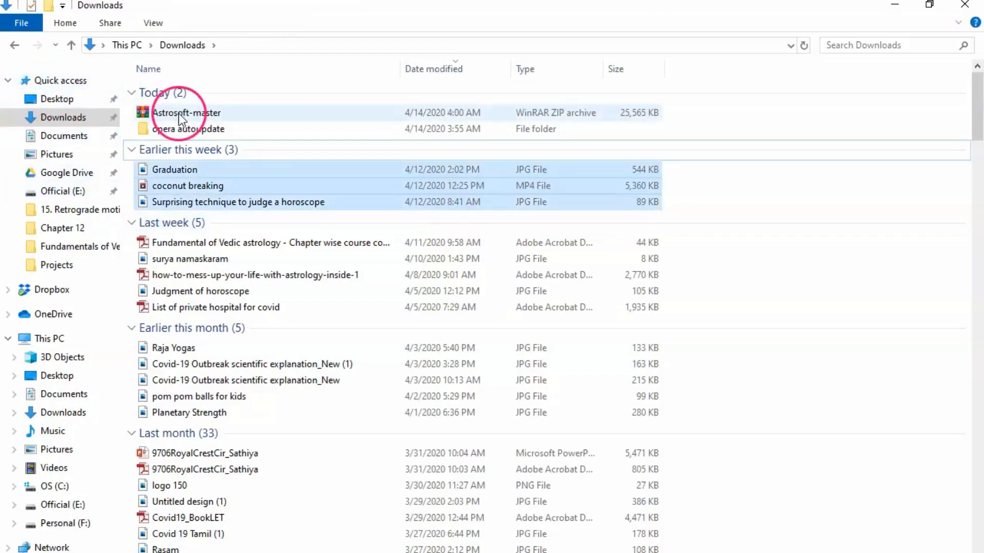
right_click(178, 113)
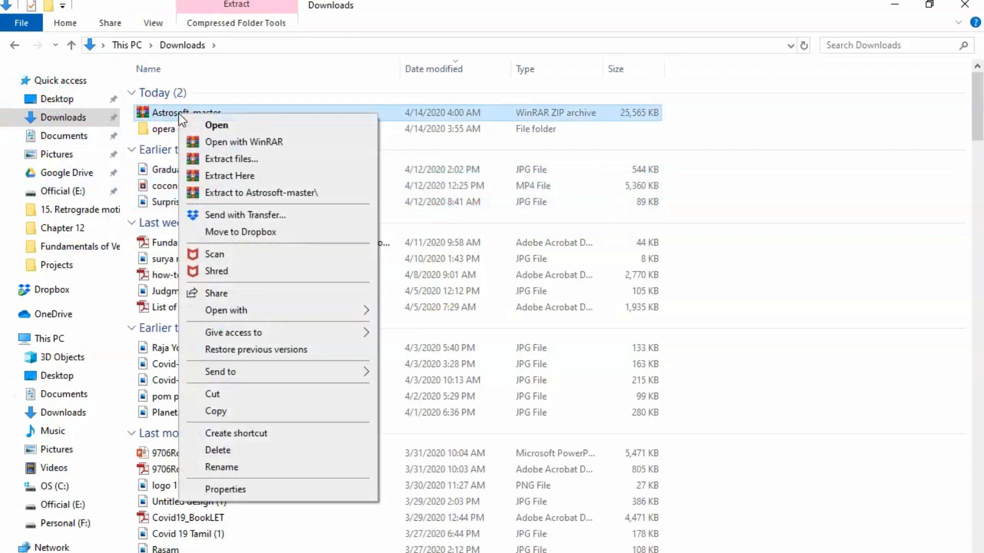
left_click(223, 411)
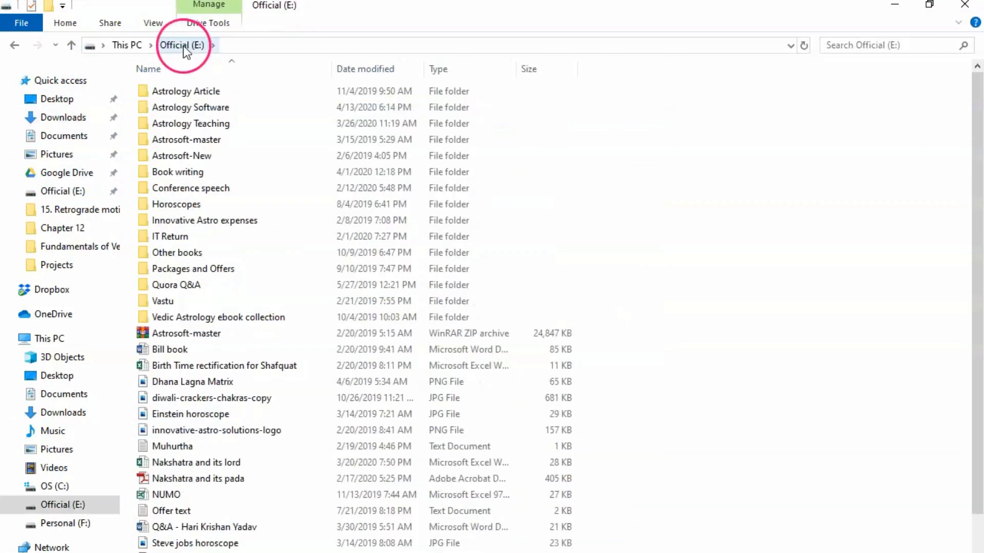
double_click(201, 109)
right_click(201, 123)
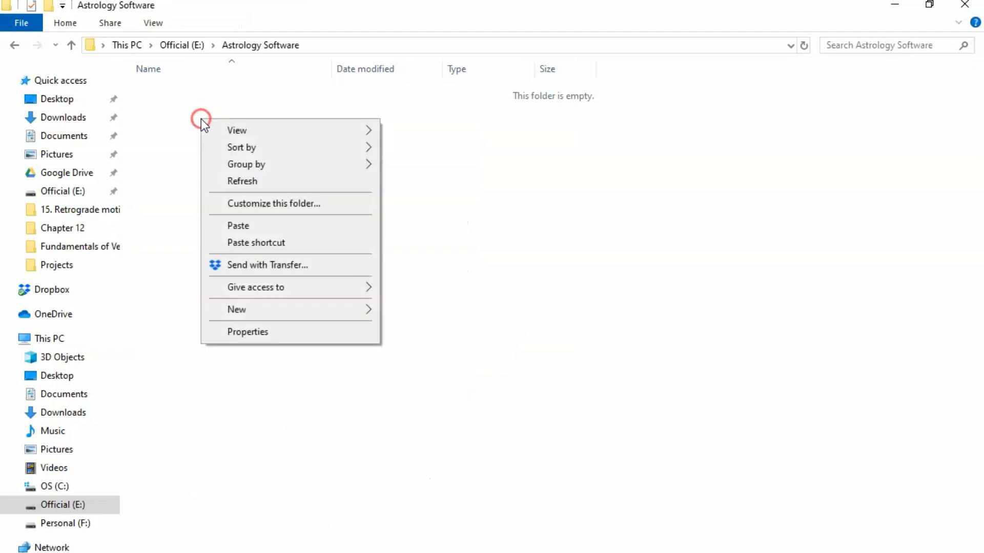
left_click(248, 225)
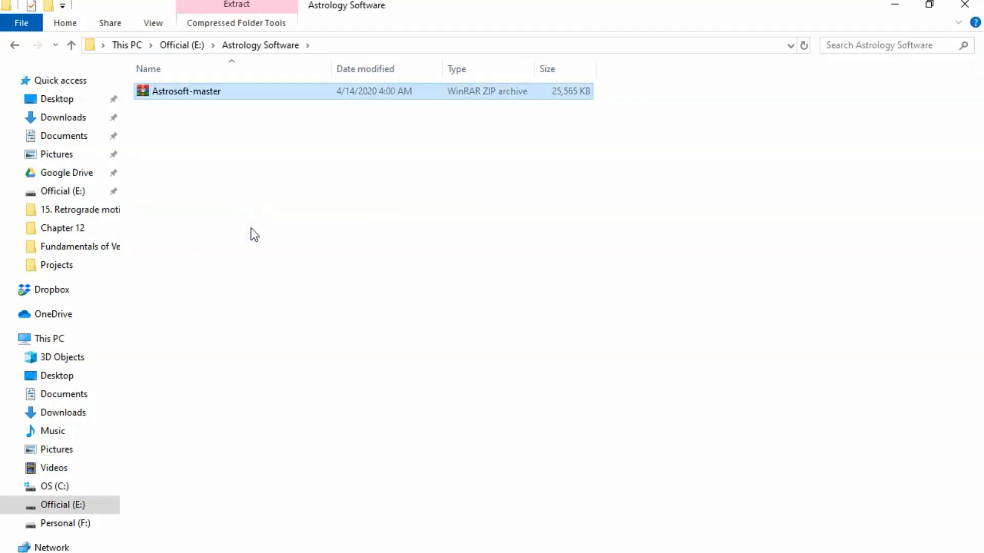
left_click(351, 118)
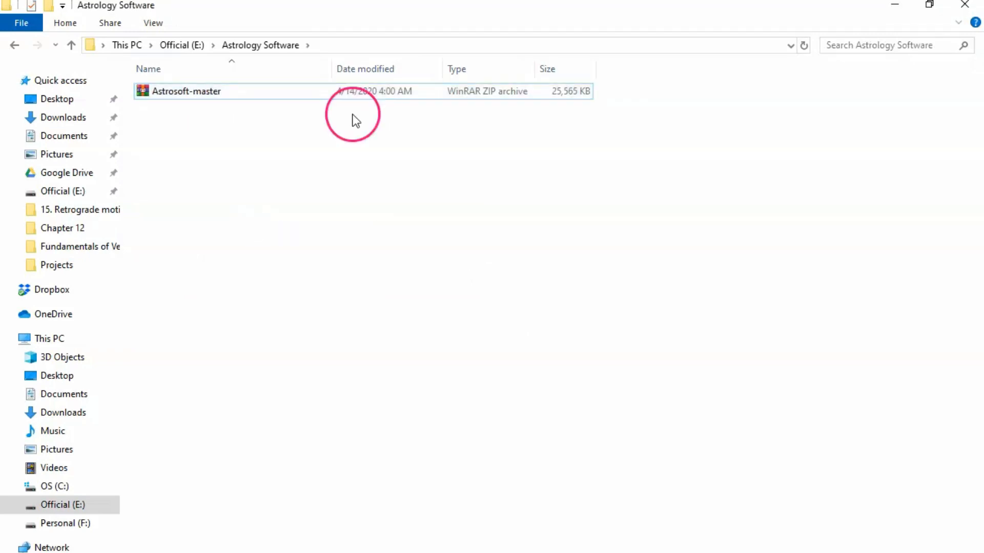
- Extract the Astrosoft-master archive directly into the Astrology Software folder
left_click(177, 94)
right_click(177, 94)
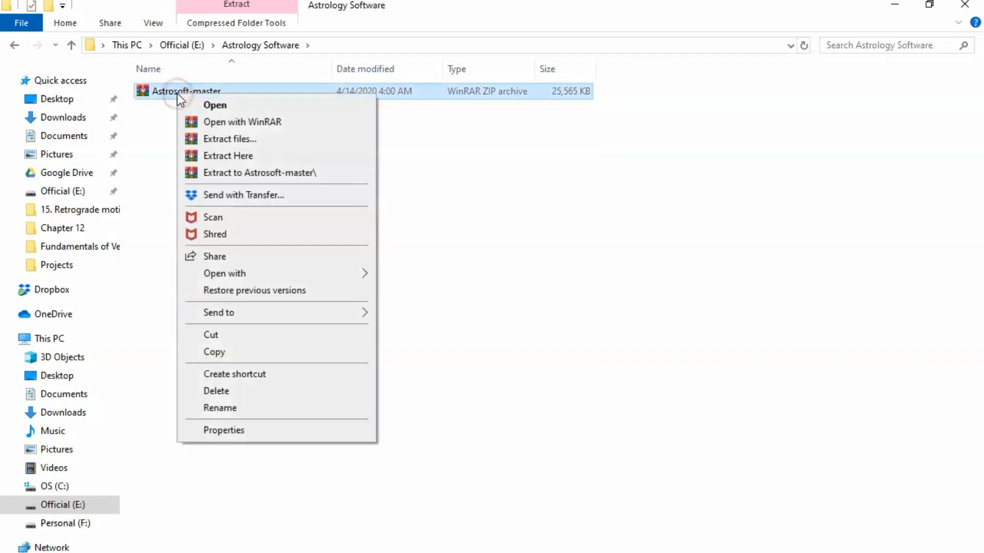
left_click(219, 154)
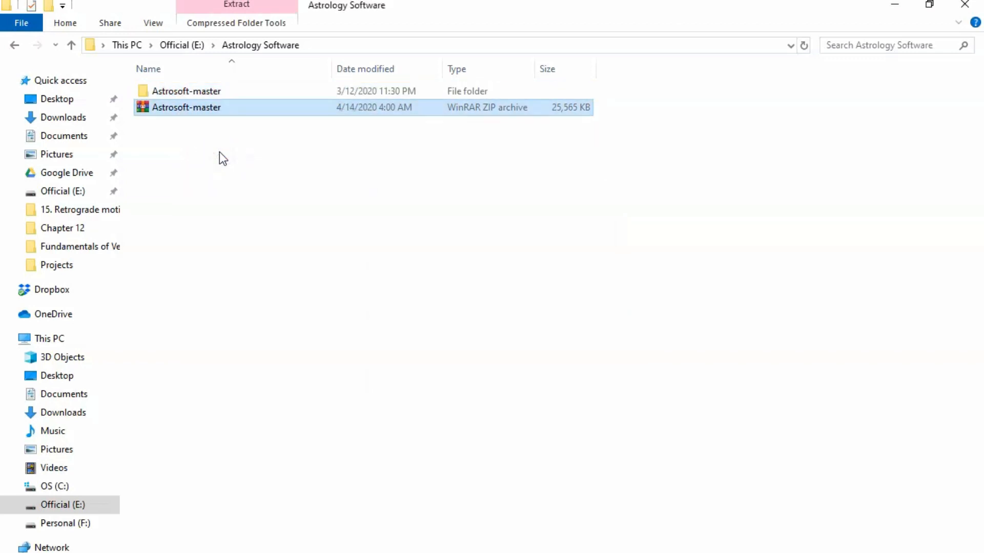
left_click(378, 114)
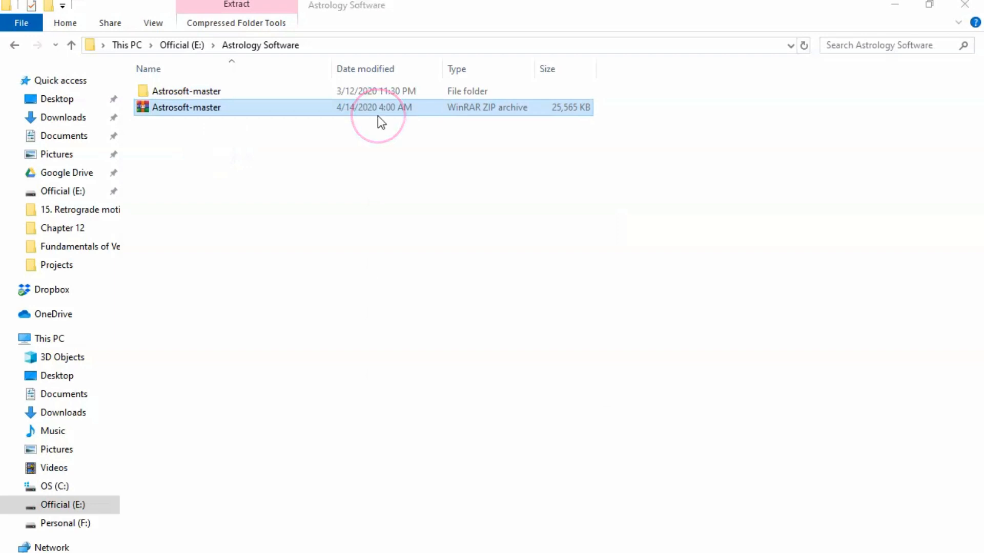
- Launch AstroSoft with the RunAstroSoft batch file in the extracted Astrosoft-master\bin folder, and close the program again
double_click(208, 91)
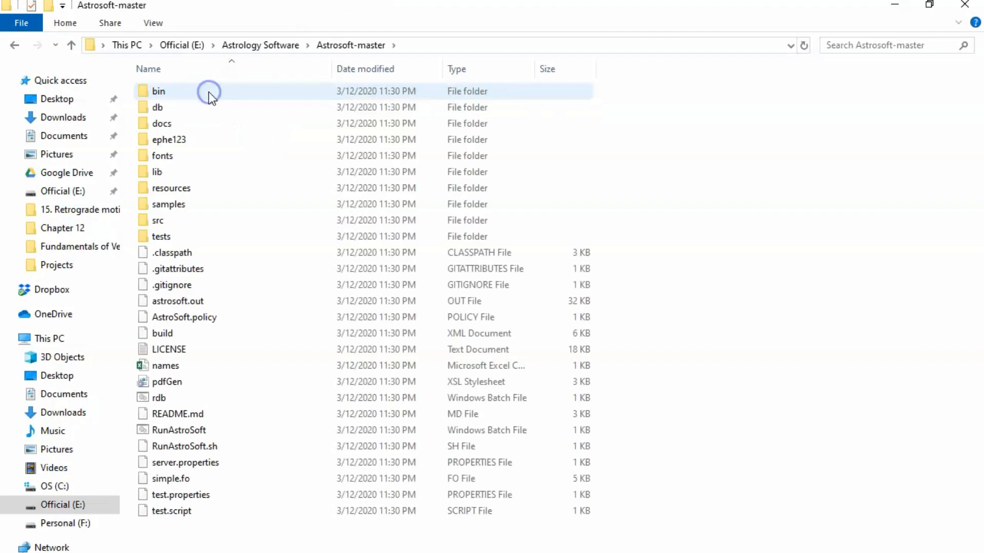
double_click(158, 91)
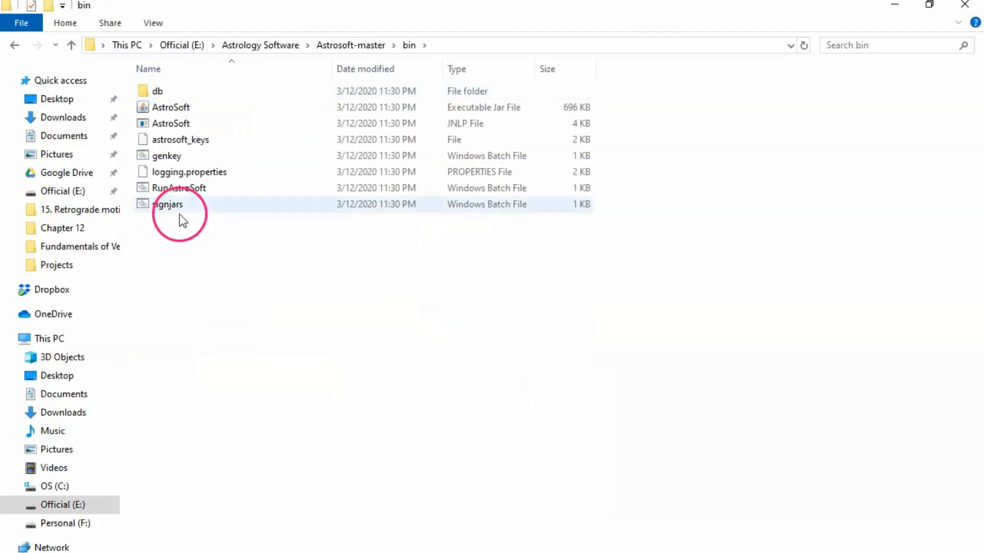
double_click(183, 189)
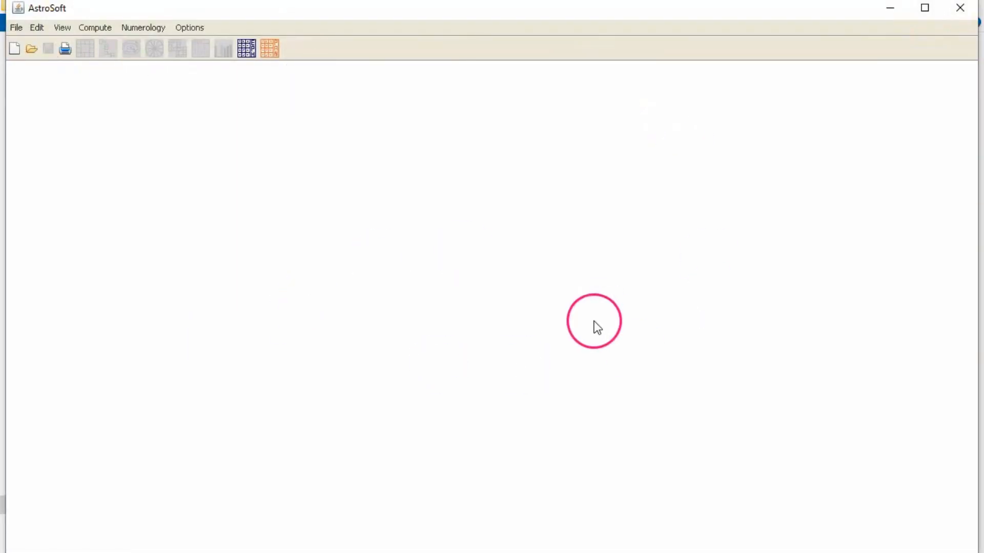
left_click(966, 9)
left_click(338, 282)
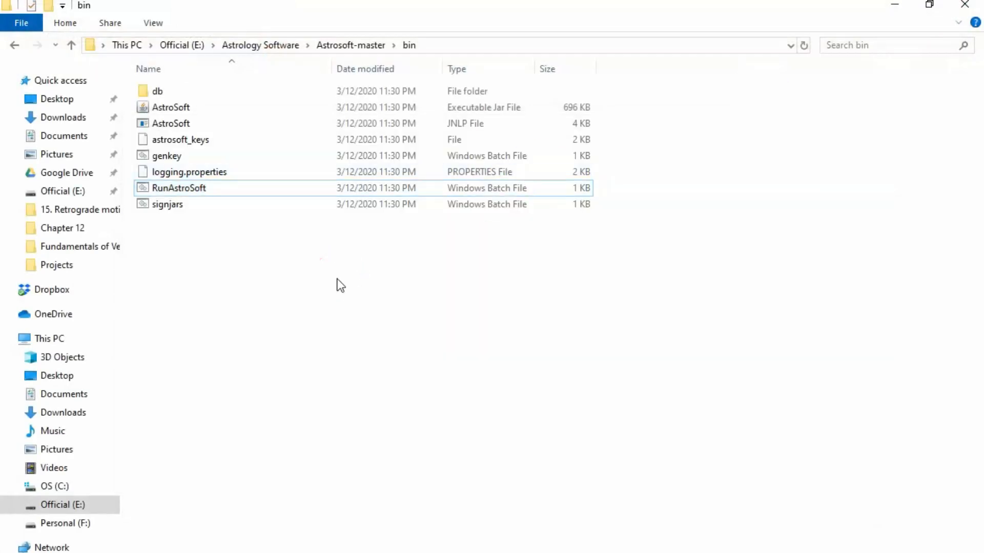
left_click(341, 285)
- Switch to Command Prompt and change to the Astrology Software folder on drive E:
left_click(661, 552)
left_click(141, 158)
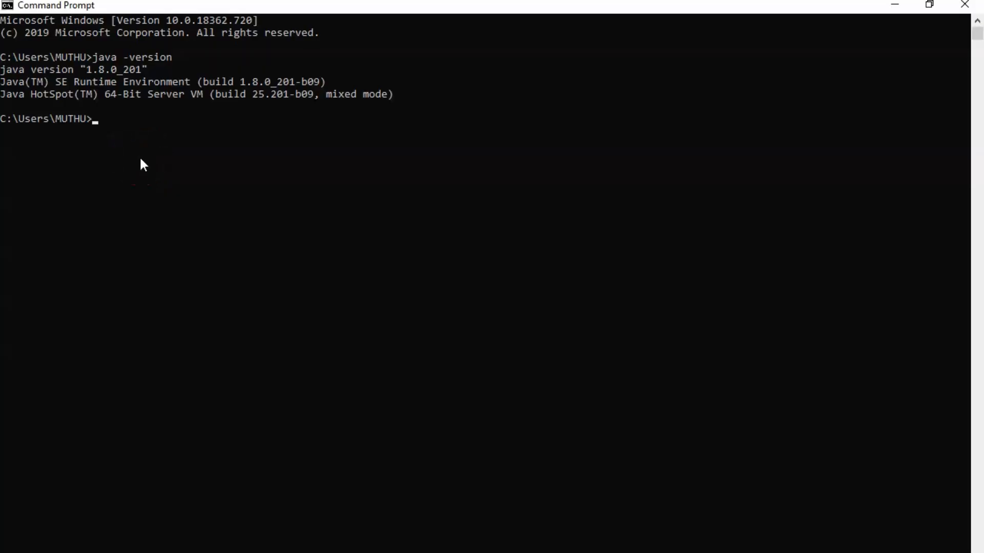
type("E:")
key("Return")
left_click(161, 152)
type("cd ")
type("Astrp;")
key("BackSpace")
key("BackSpace")
type("ology S")
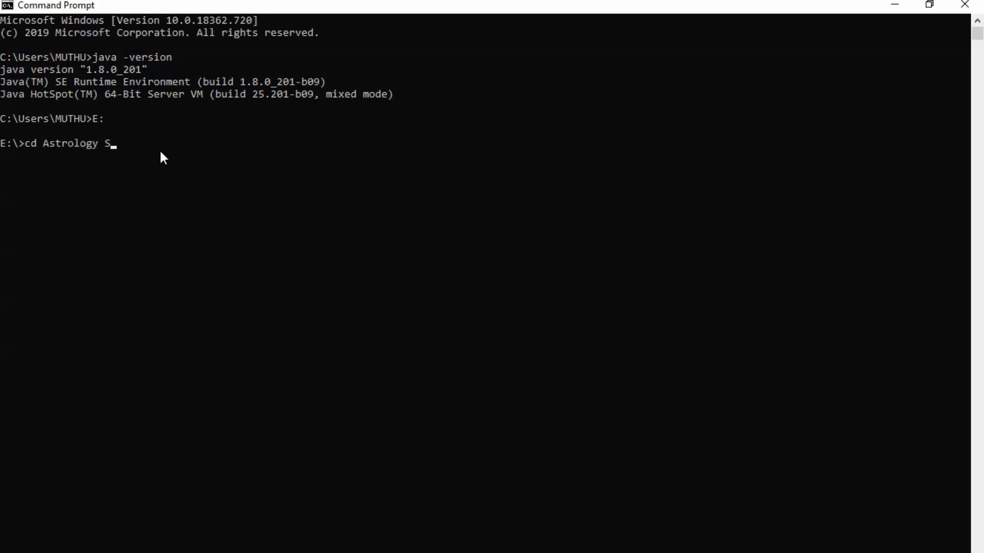
type("oftware")
key("Return")
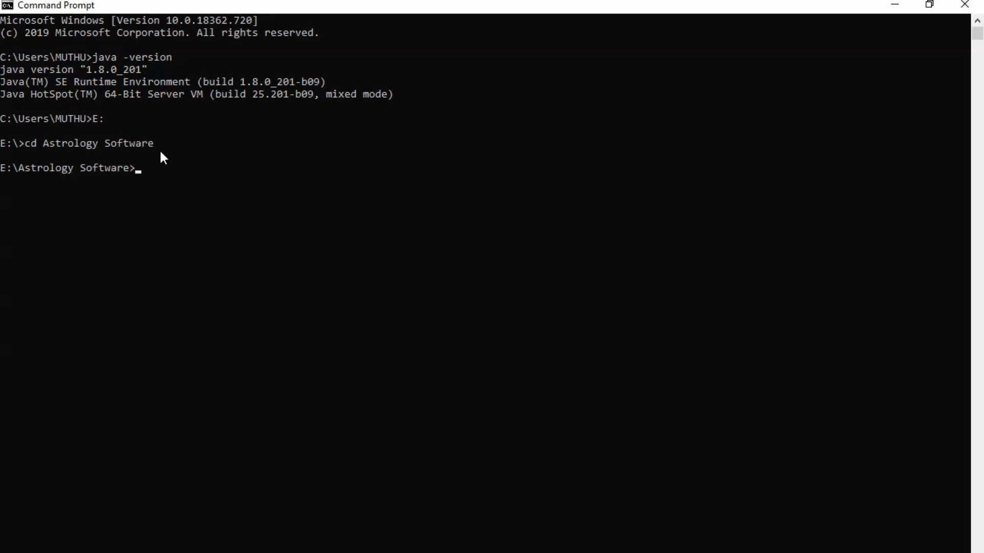
- Change the working directory to Astrosoft-master and into its bin folder
left_click(273, 269)
type("cd Astrosf")
key("BackSpace")
key("Tab")
type("-mas")
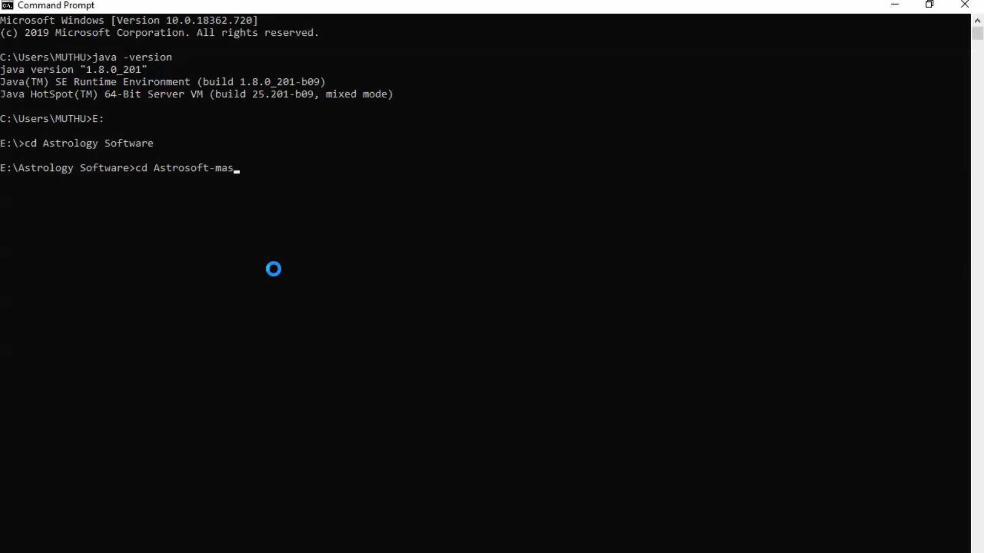
type("ter")
key("Return")
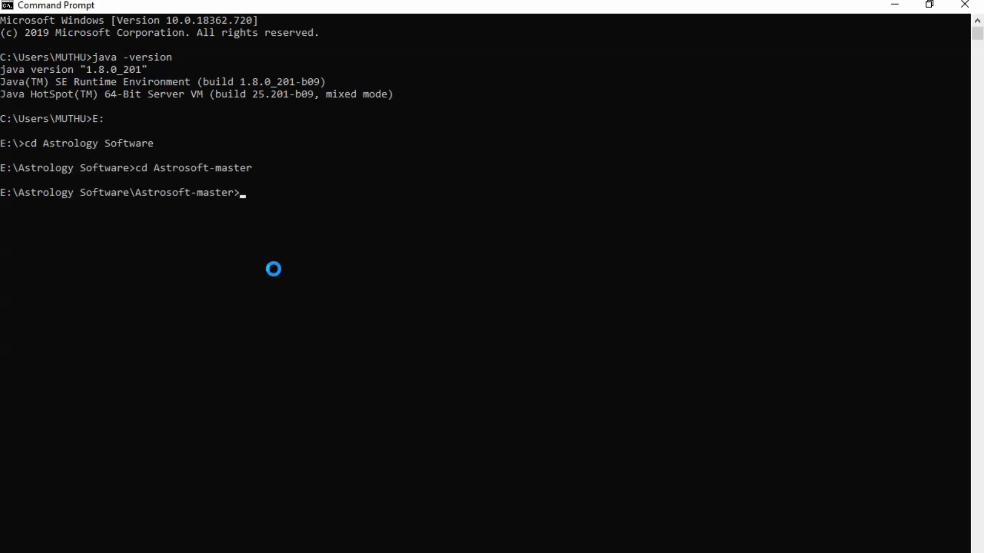
type("cd bin")
key("Return")
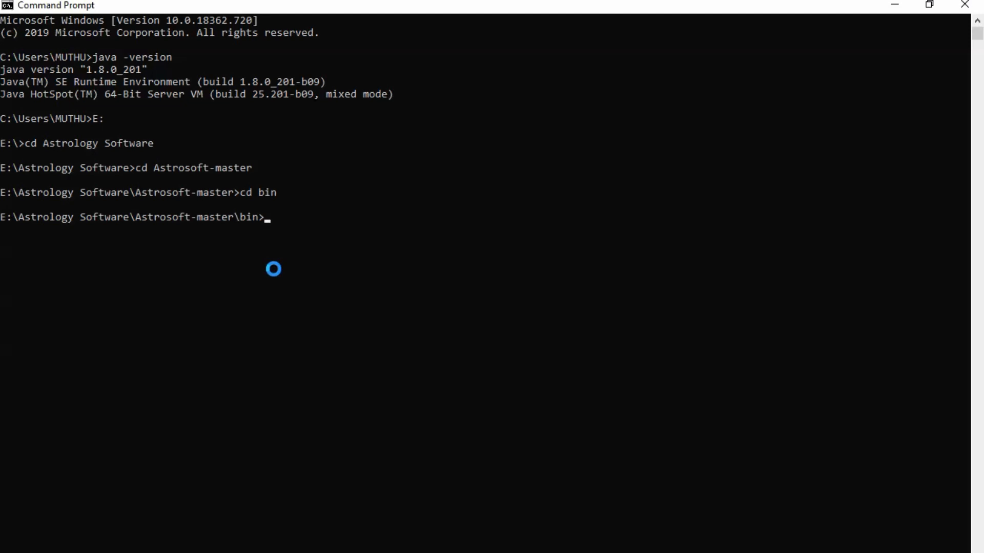
- Run RunAstrosoft.bat from the command line and maximize the AstroSoft window
type("RunAstrosoft.bat")
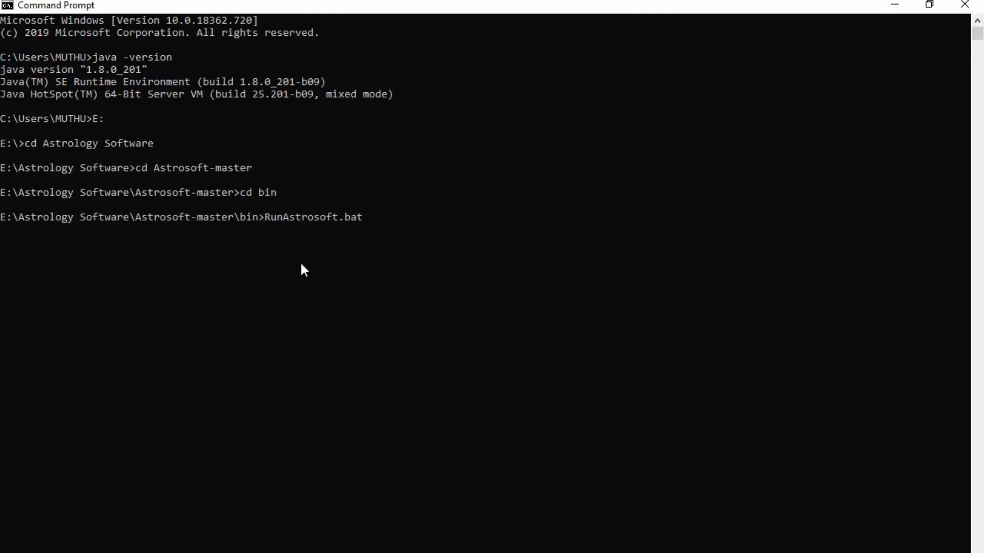
key("Return")
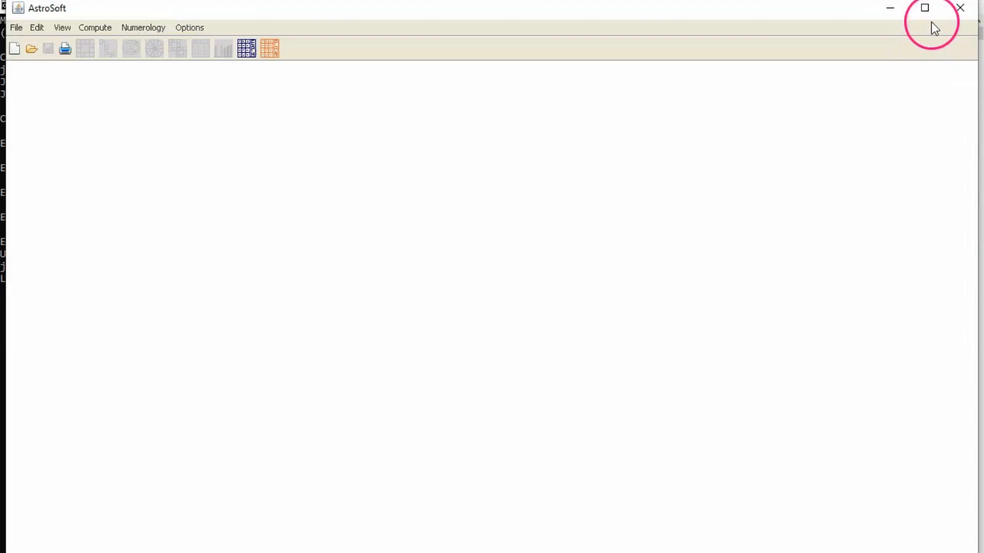
left_click(928, 13)
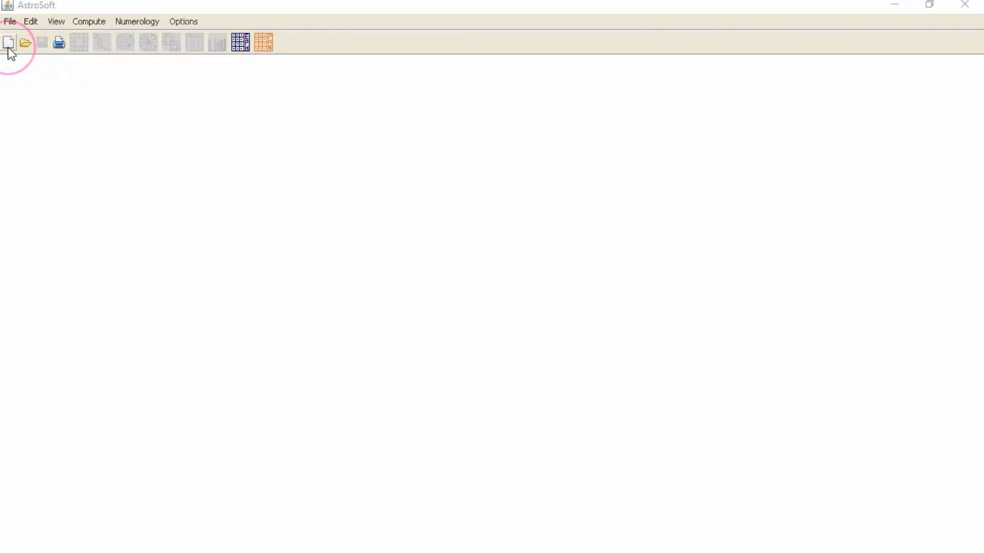
- Start a new horoscope and enter Steve Jobs as the name in the birth details
left_click(9, 21)
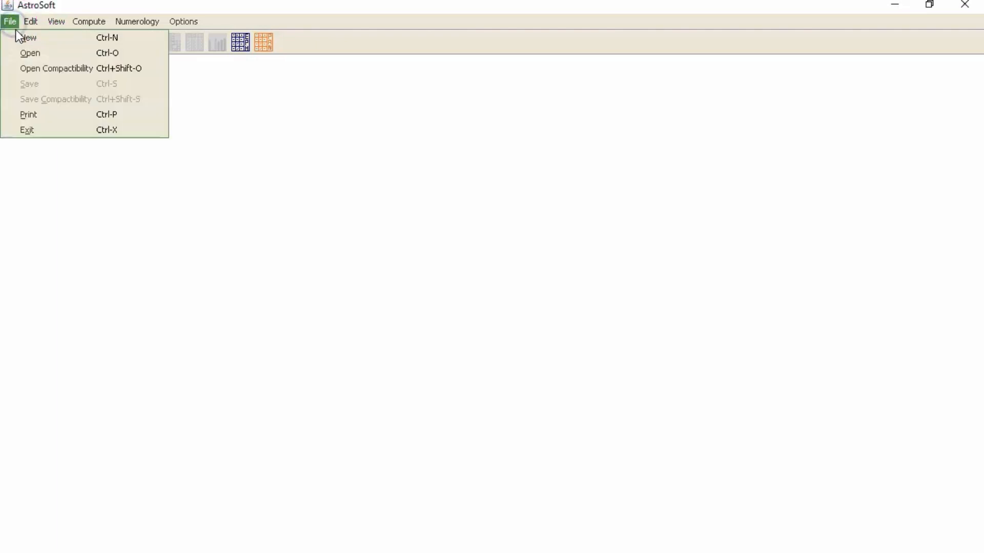
left_click(22, 41)
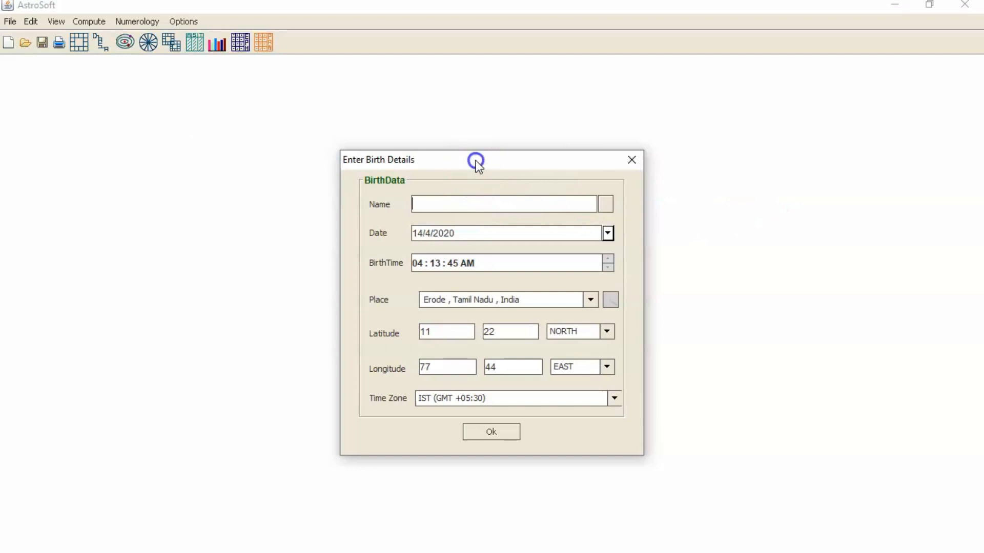
left_click_drag(476, 161, 468, 158)
left_click(442, 201)
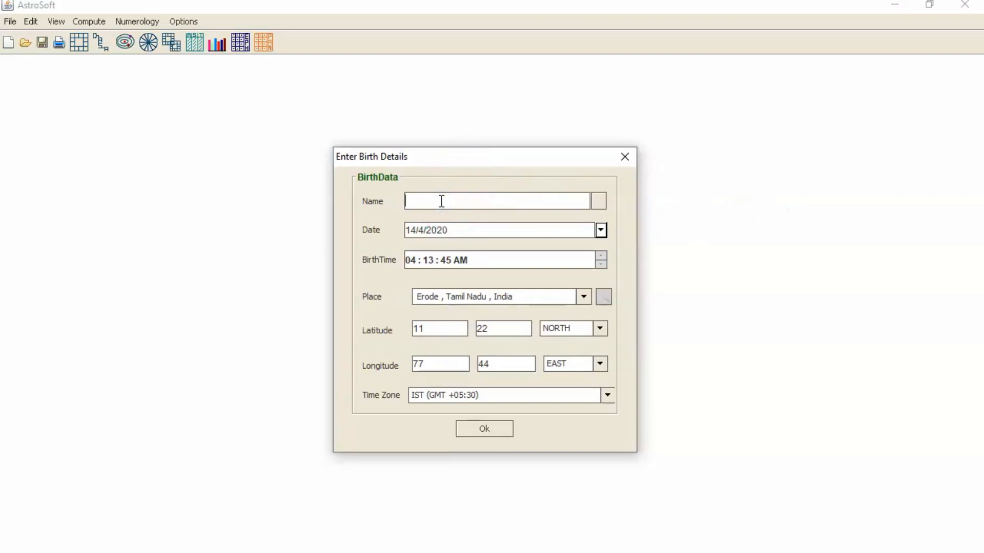
type("Steve Jobs")
left_click(443, 203)
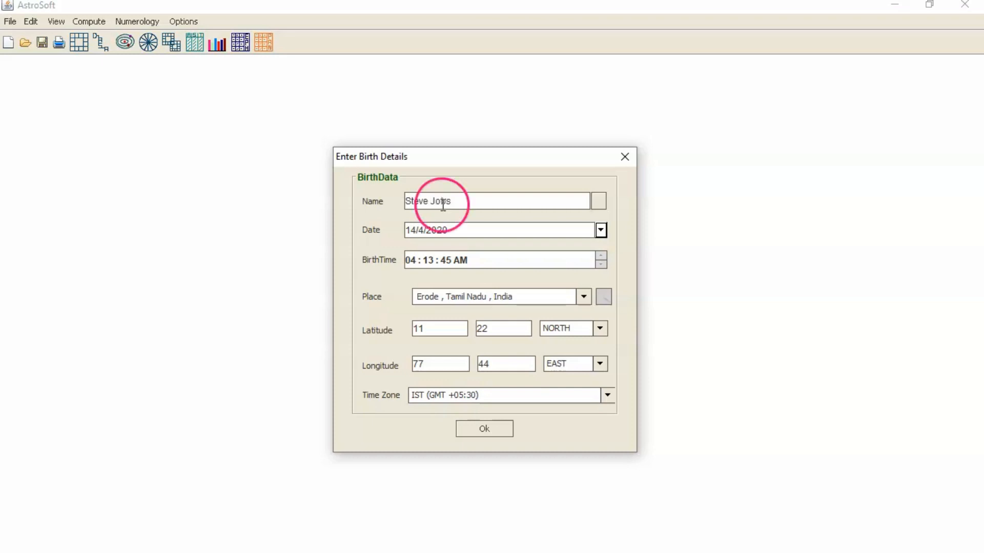
- Choose Steve Jobs' year of birth in the calendar of the birth details' date
left_click(601, 230)
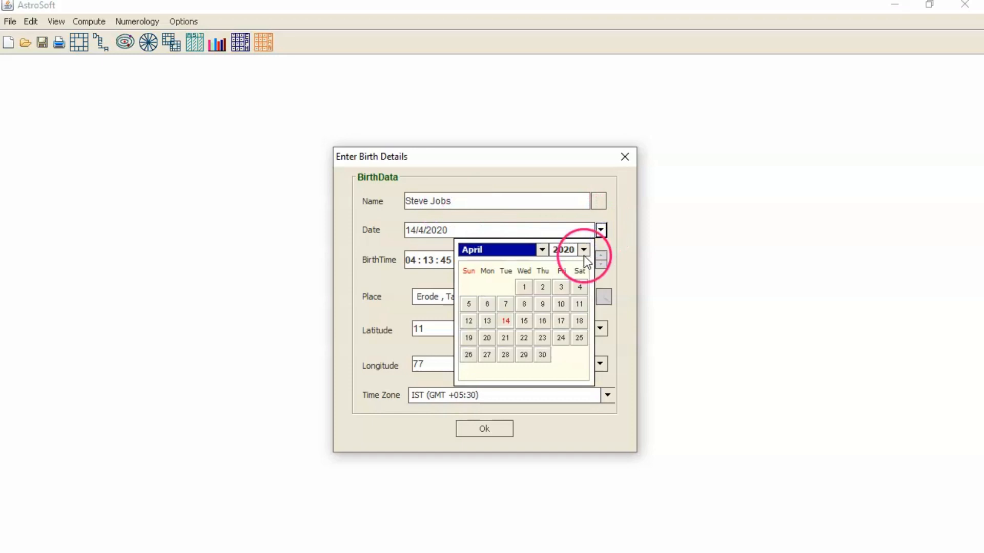
left_click(584, 254)
scroll(588, 281, "up", 12)
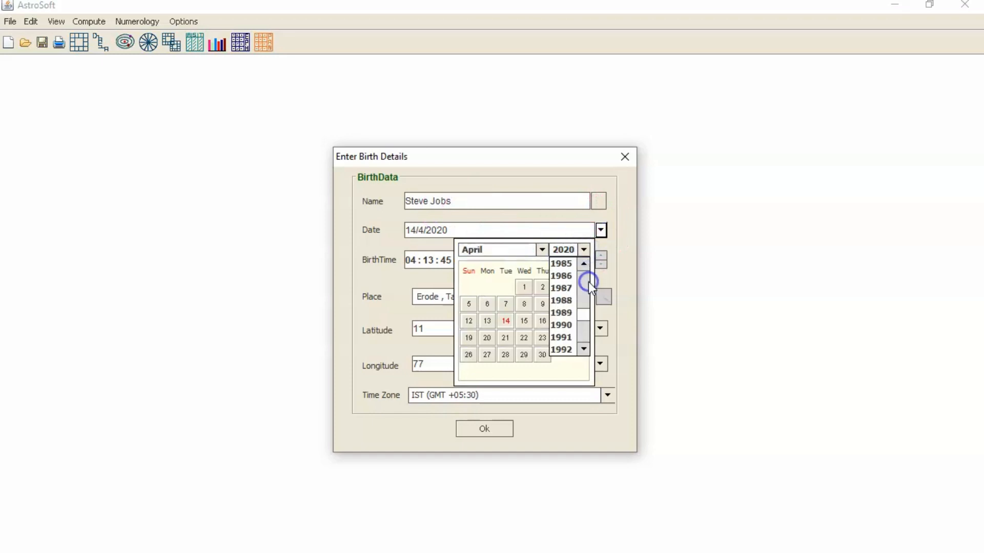
left_click(588, 282)
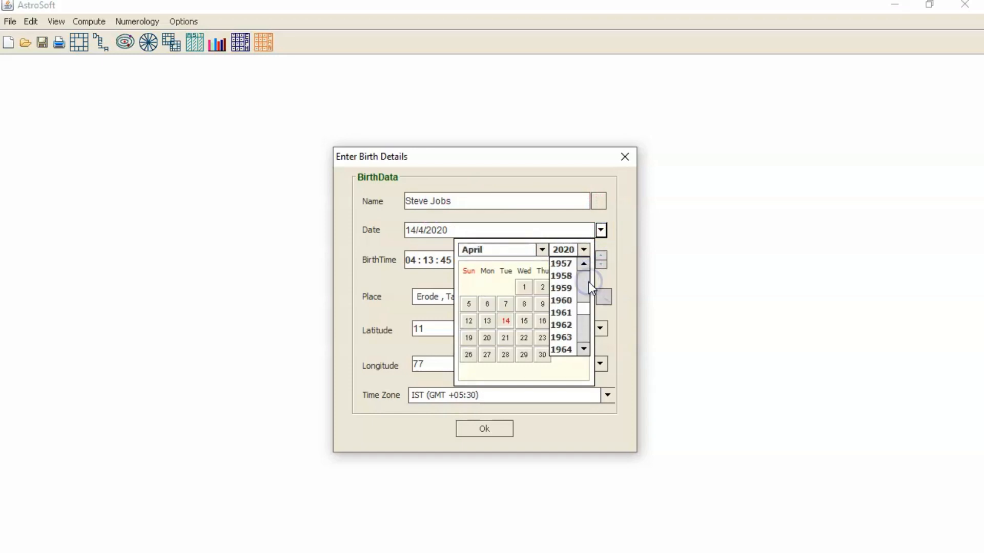
left_click(585, 268)
left_click(584, 268)
left_click(585, 268)
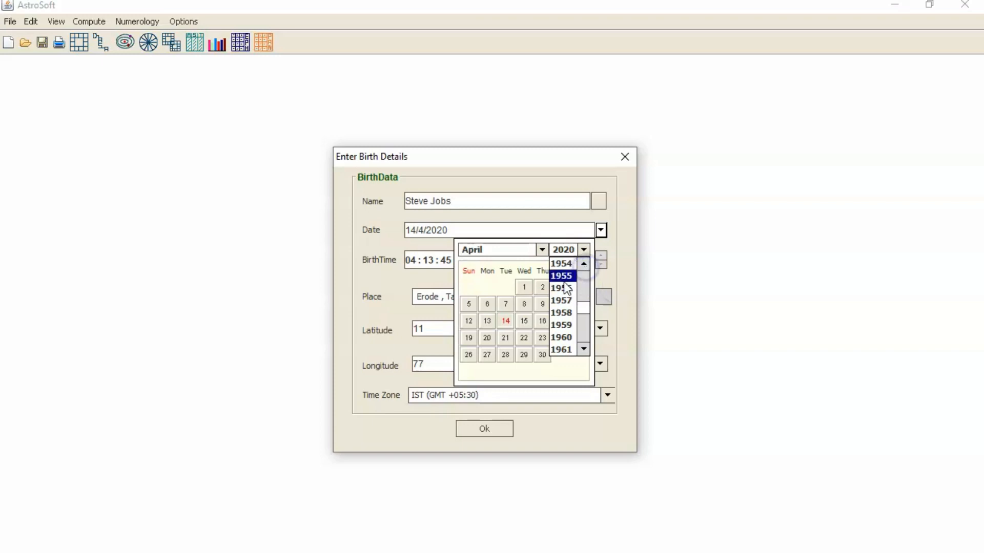
left_click(565, 279)
- Choose Steve Jobs' birth month and day in the date calendar of the birth details
left_click(542, 250)
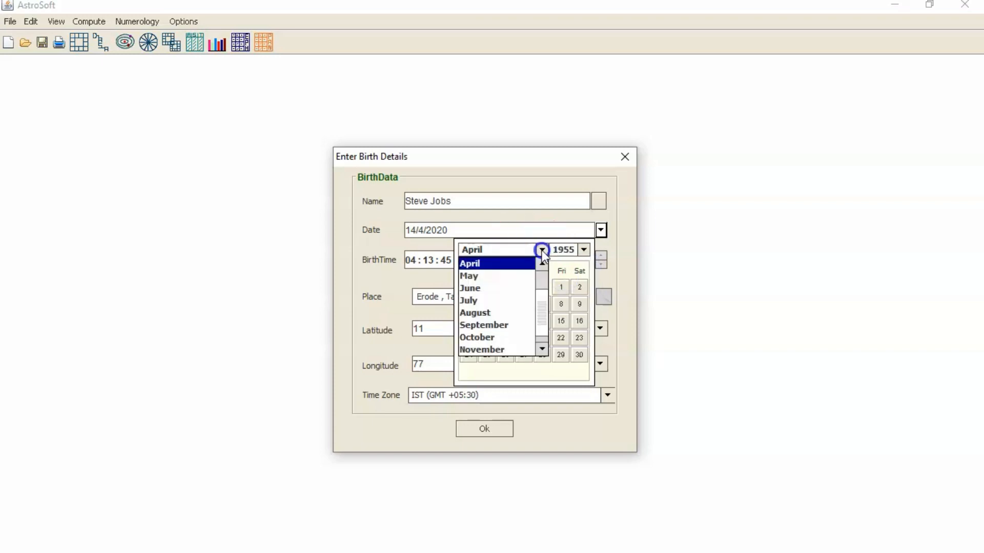
left_click(542, 263)
left_click(542, 264)
left_click(542, 264)
left_click(481, 280)
left_click(480, 276)
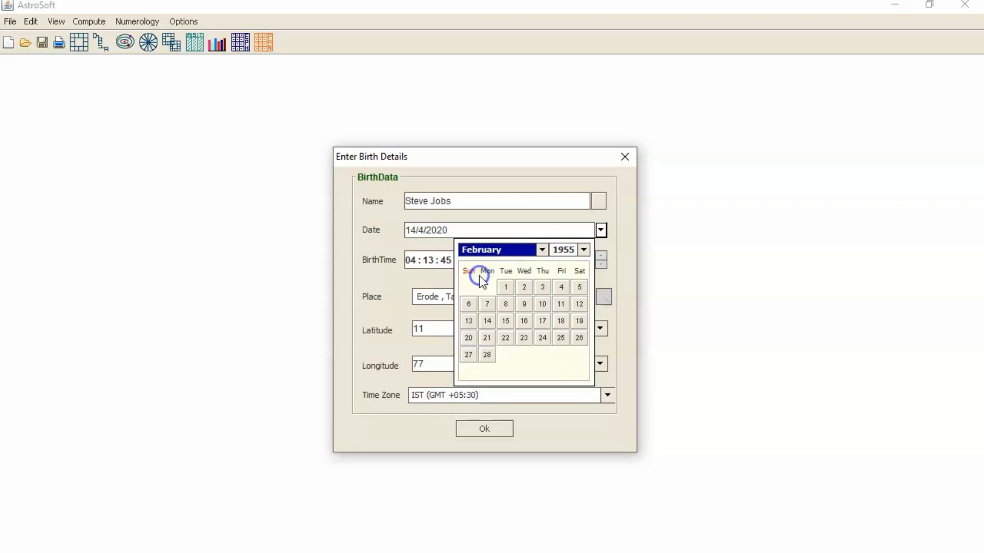
left_click(543, 339)
- Set the seconds of the birth time to 00
left_click(445, 260)
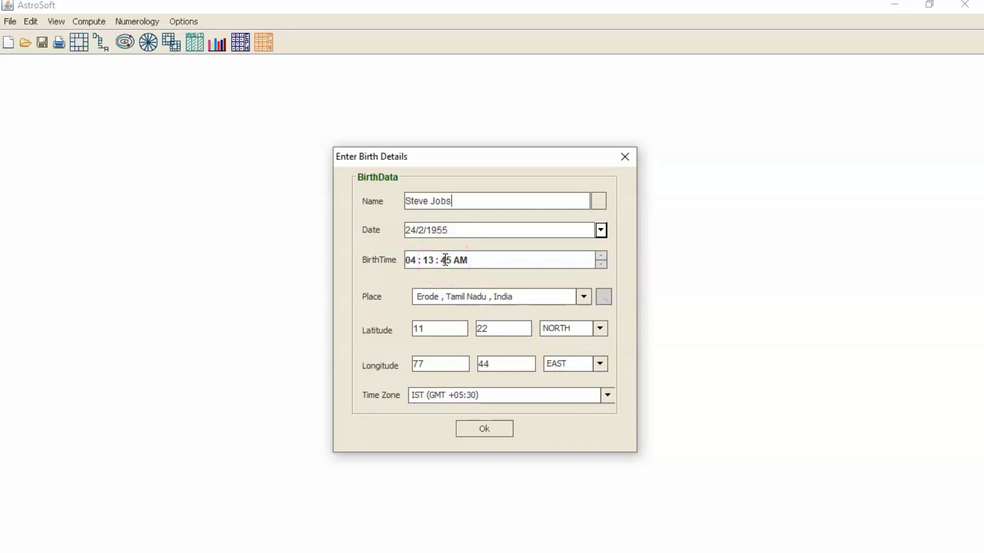
double_click(445, 260)
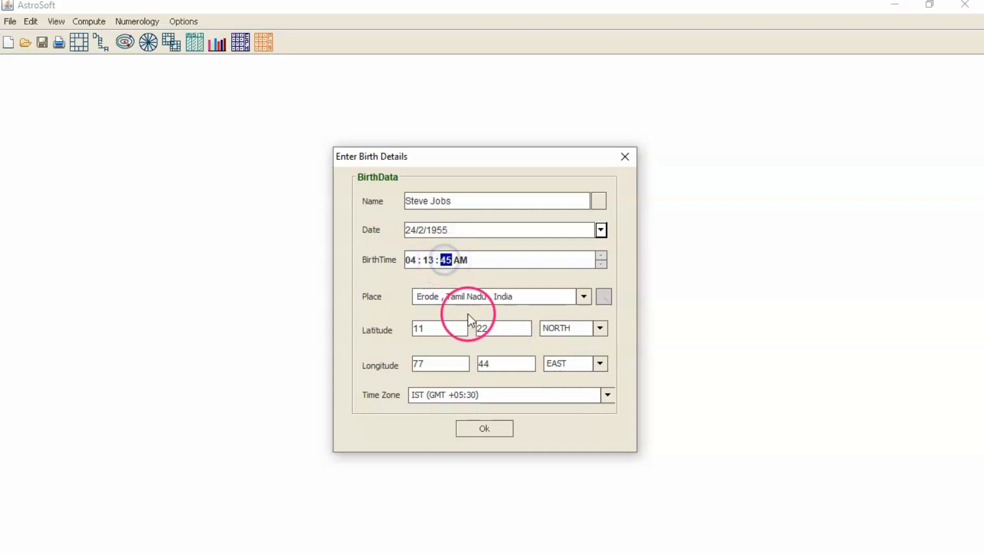
key("Down")
key("Down")
key("Down")
key("Down")
key("Down")
key("Down")
key("Down")
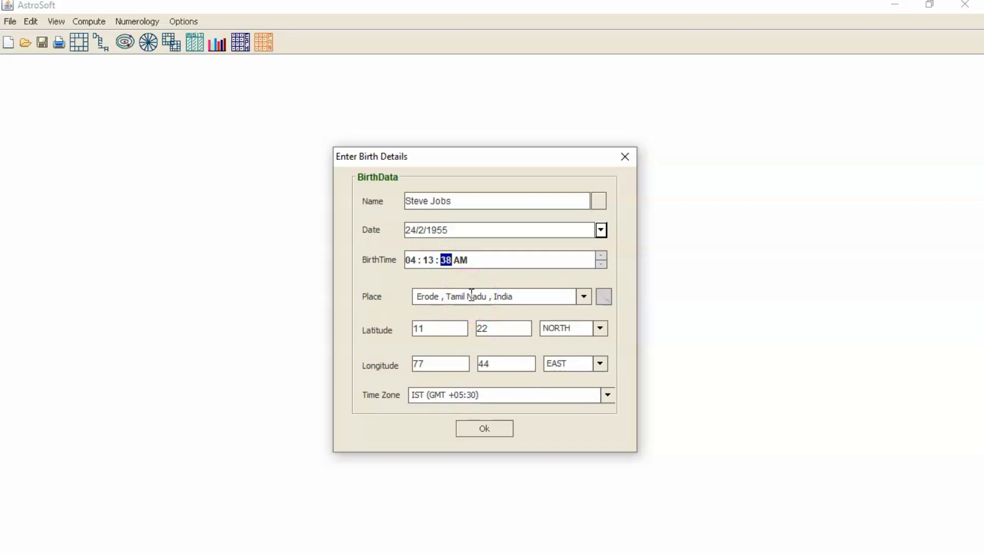
type("09")
key("Down")
key("Down")
- Set the birth time's hour to 07, minutes to 15 and period to PM
double_click(429, 258)
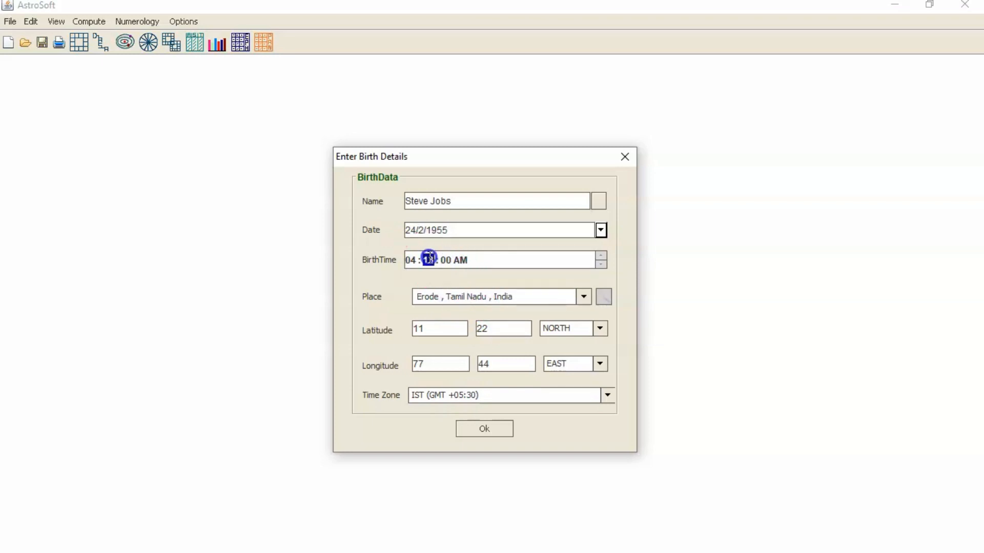
type("15")
left_click(408, 261)
type("05")
left_click(461, 260)
key("p")
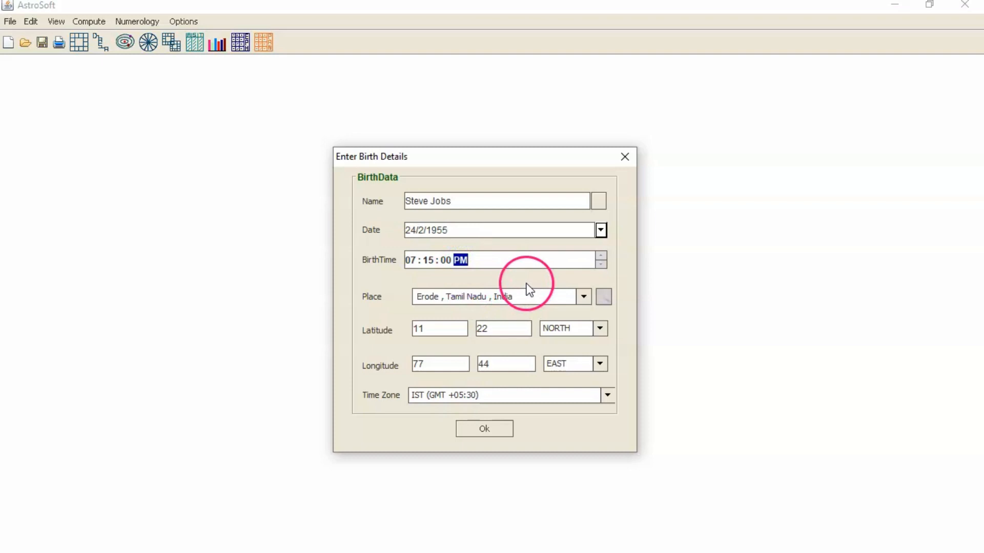
- Replace the birth place with San Fransisco
left_click(528, 294)
type("S")
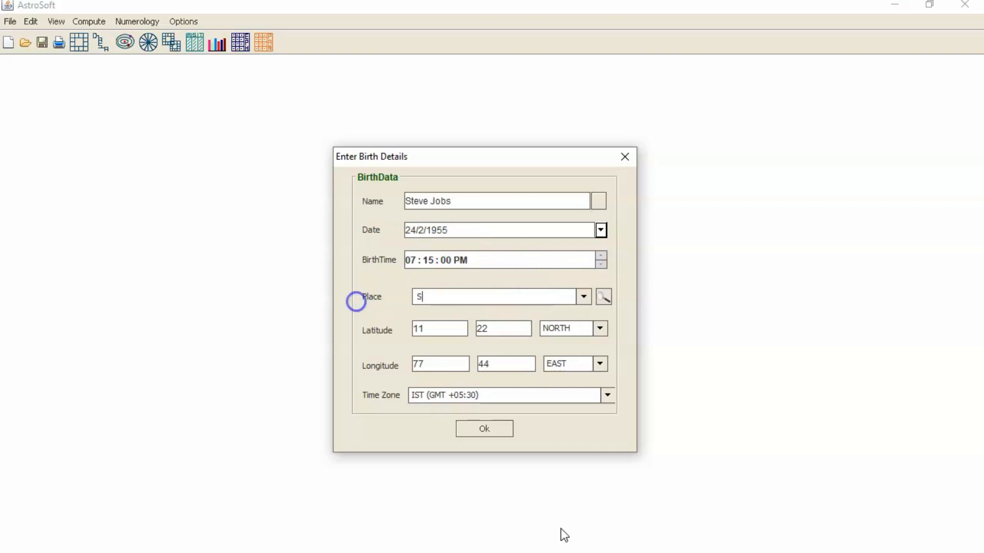
type("an Frans")
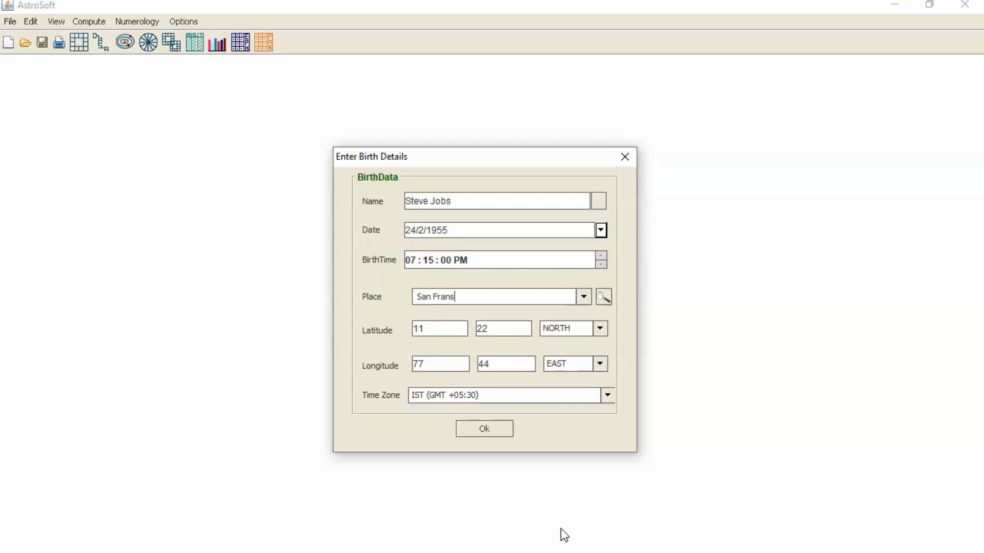
type("isco")
left_click(482, 299)
left_click(386, 300)
left_click(480, 298)
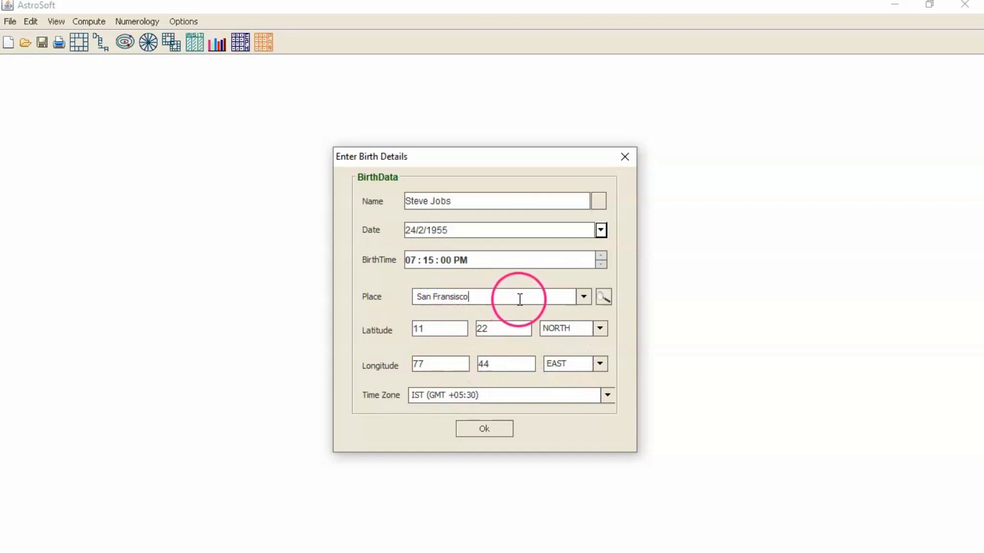
- Look up San Francisco's coordinates on the browser's ephemeris page and set the latitude in AstroSoft to 37 degrees 46 minutes
key("alt+Tab")
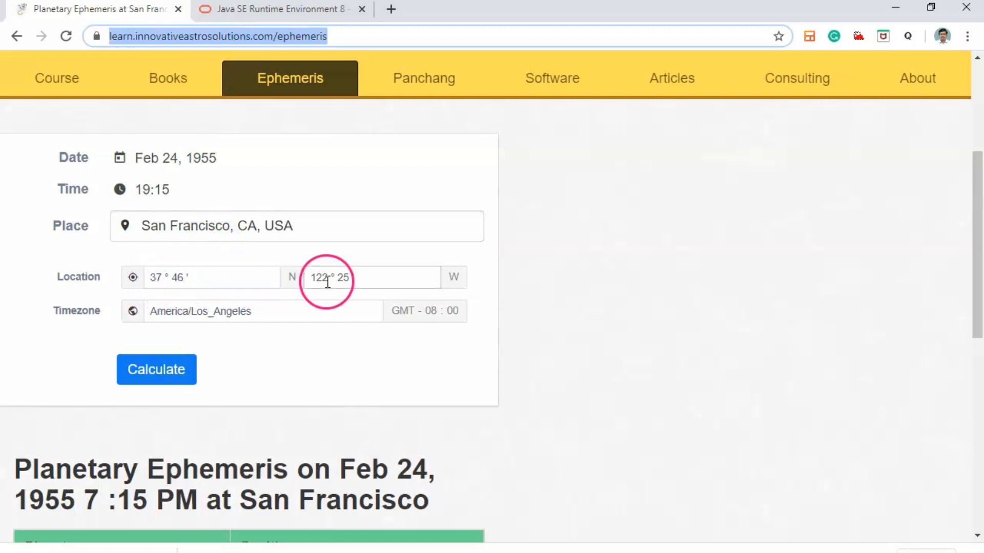
key("alt+Tab")
double_click(455, 328)
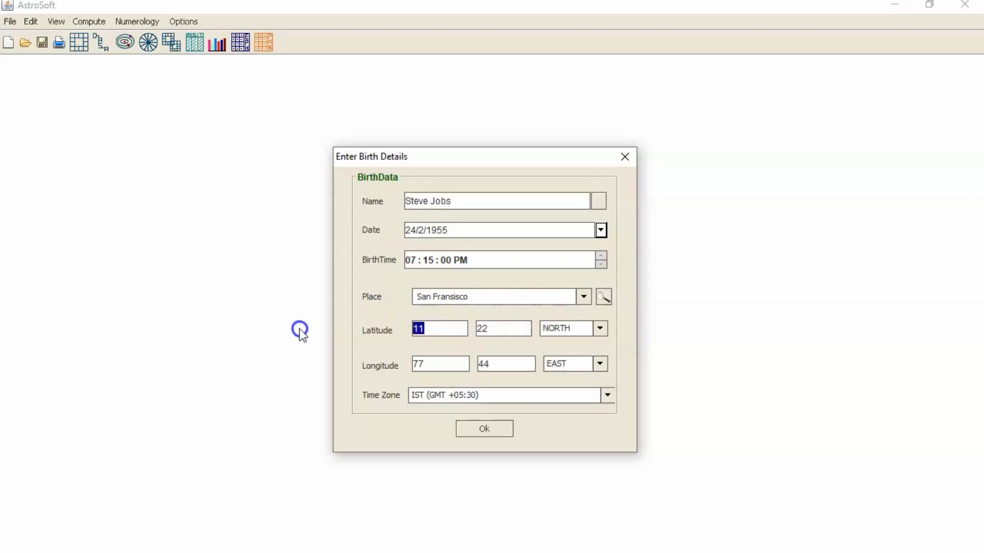
type("37")
key("Tab")
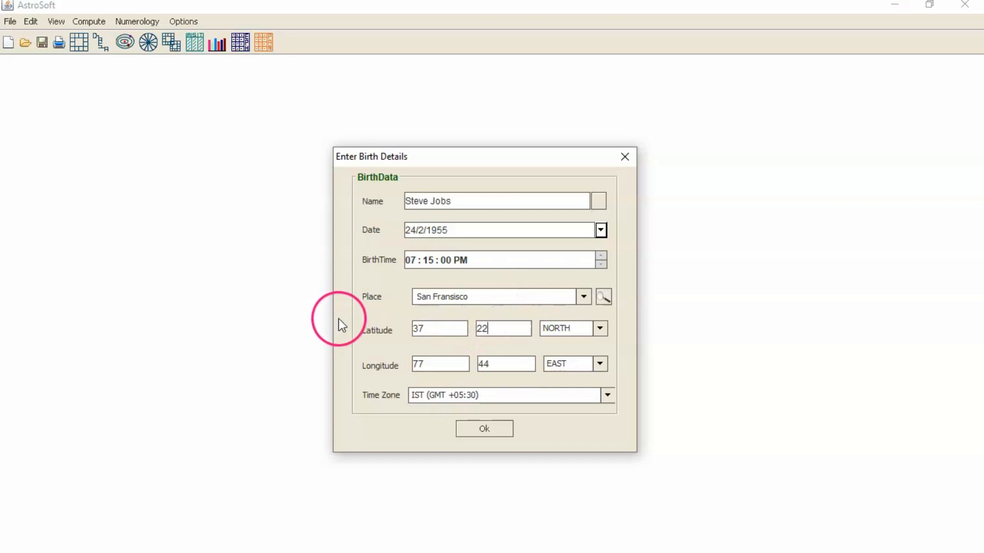
key("BackSpace")
key("BackSpace")
type("46")
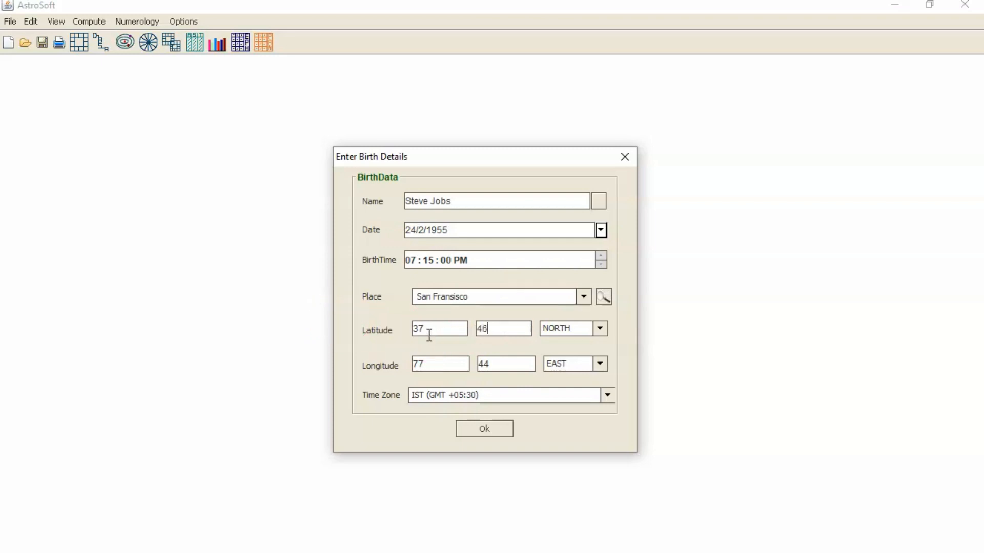
- Check the longitude on the browser's ephemeris page and set it in AstroSoft to 122 degrees 25 minutes WEST
key("alt+Tab")
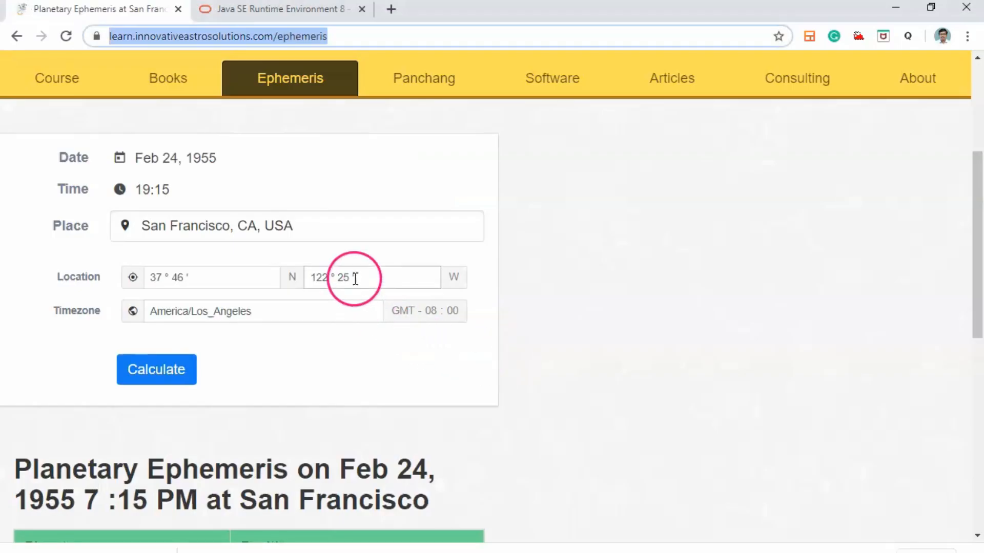
left_click(325, 284)
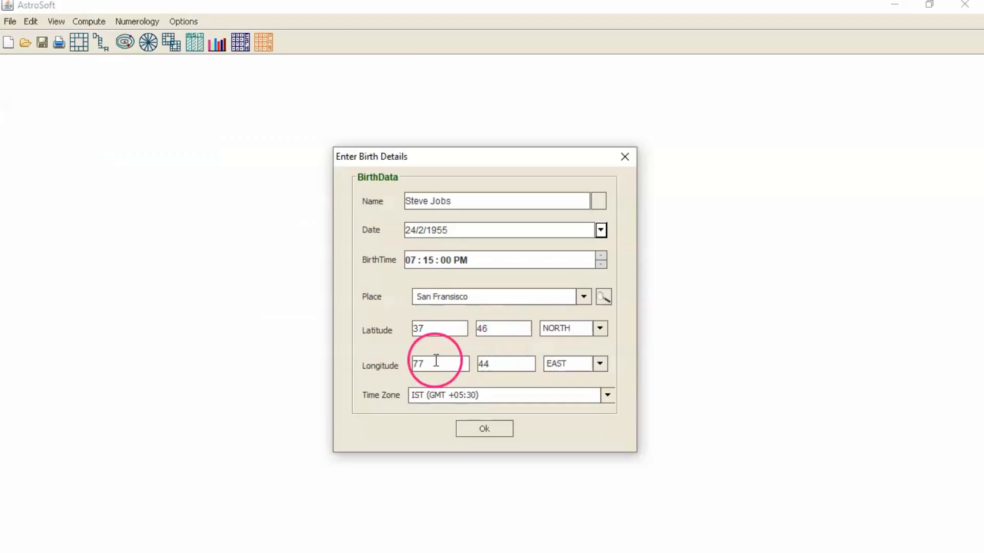
double_click(436, 361)
type("122")
left_click(488, 363)
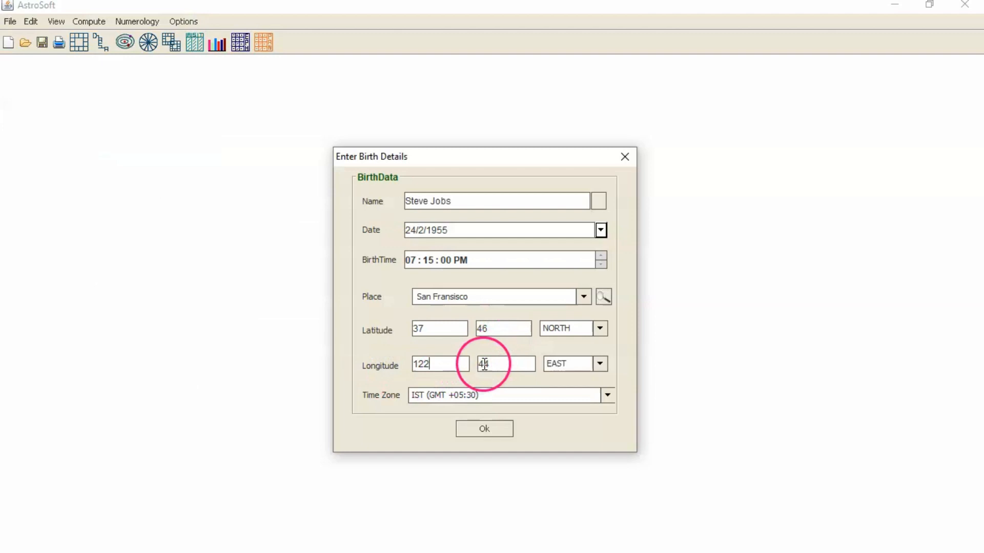
type("25")
key("BackSpace")
key("BackSpace")
key("BackSpace")
key("BackSpace")
type("25")
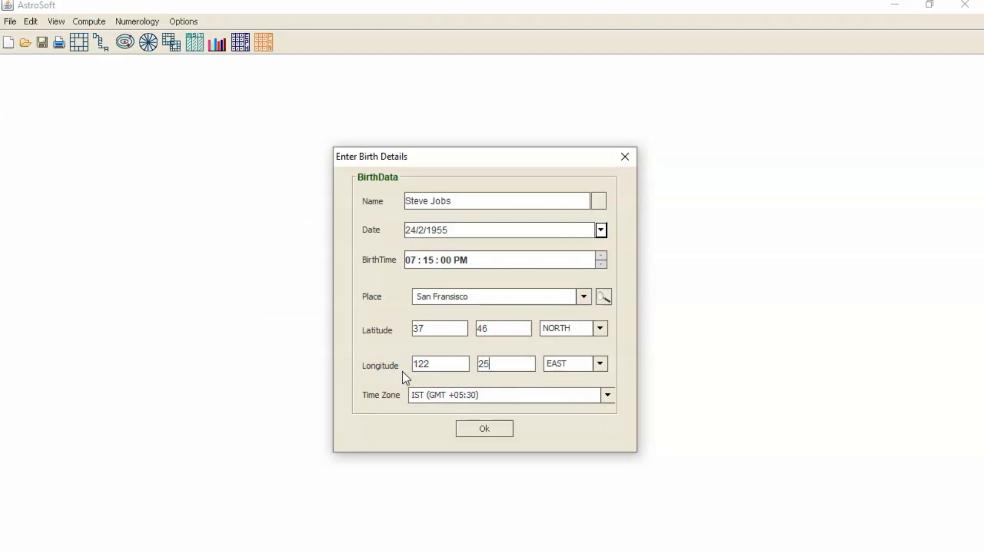
left_click(568, 361)
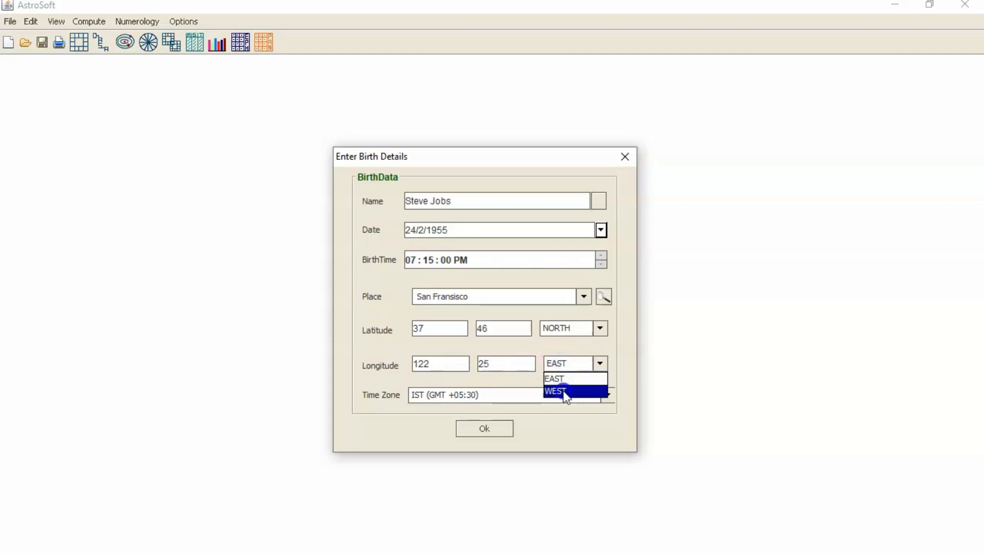
left_click(566, 392)
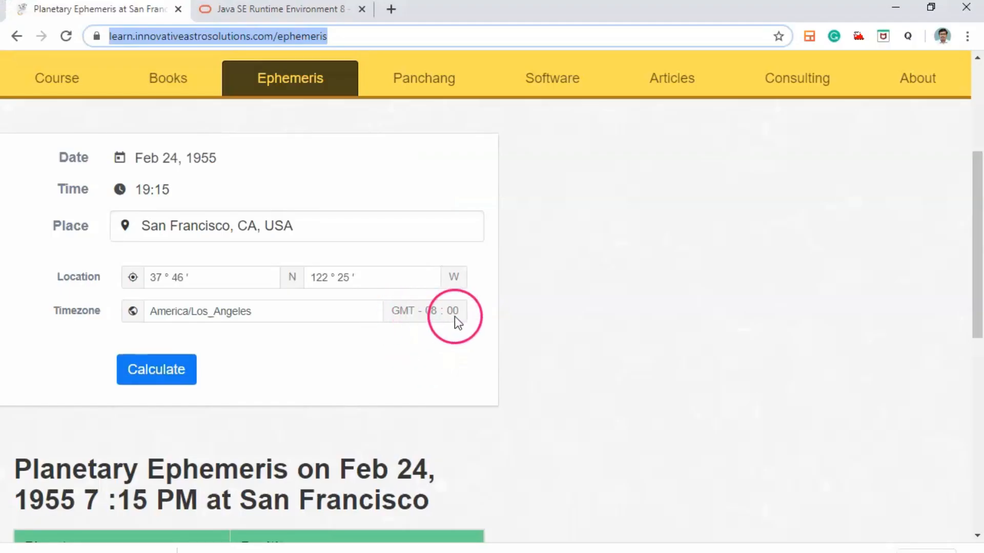
- Check the GMT offset on the ephemeris page, set AstroSoft's time zone to America/Nome (GMT -0-8:00) and generate the horoscope
left_click(339, 312)
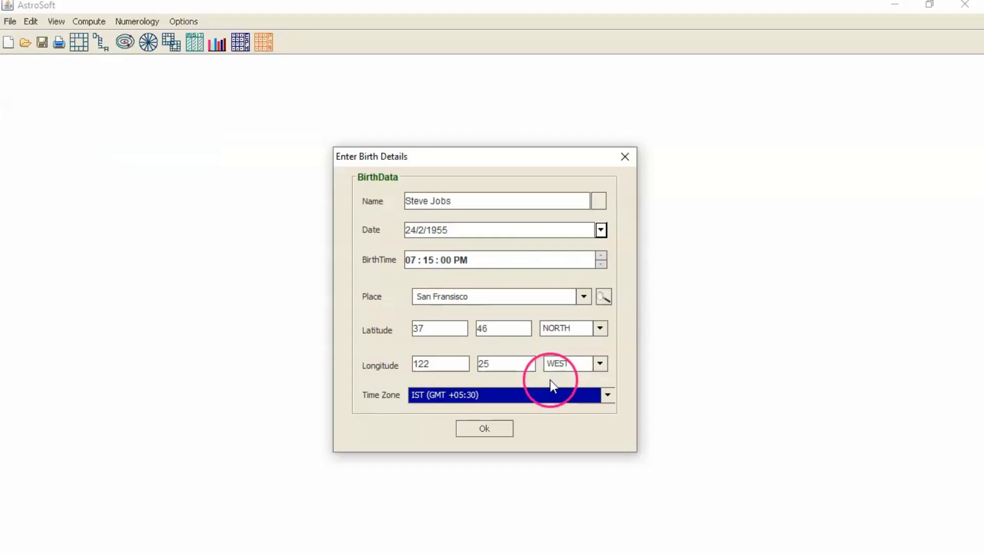
left_click(607, 395)
scroll(611, 447, "down", 2)
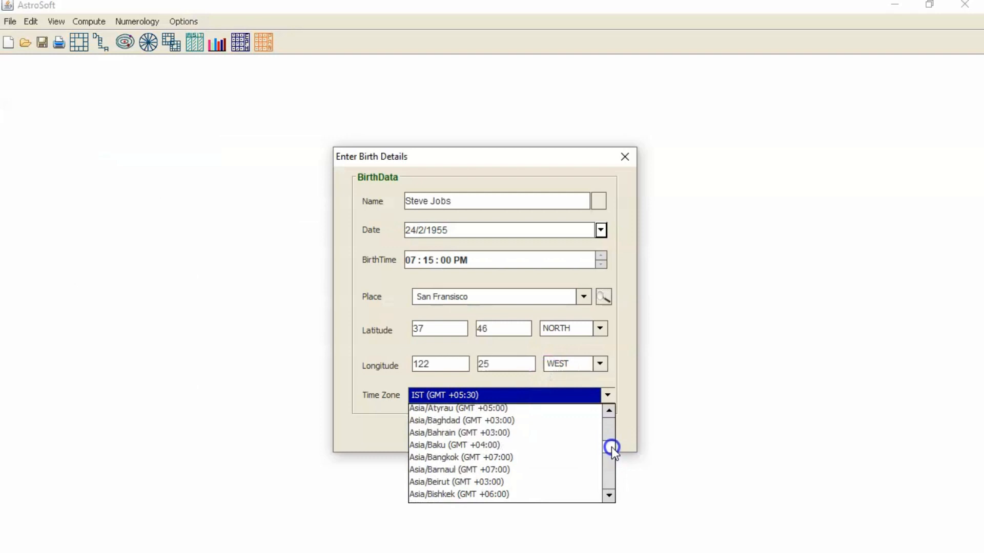
scroll(610, 447, "up", 20)
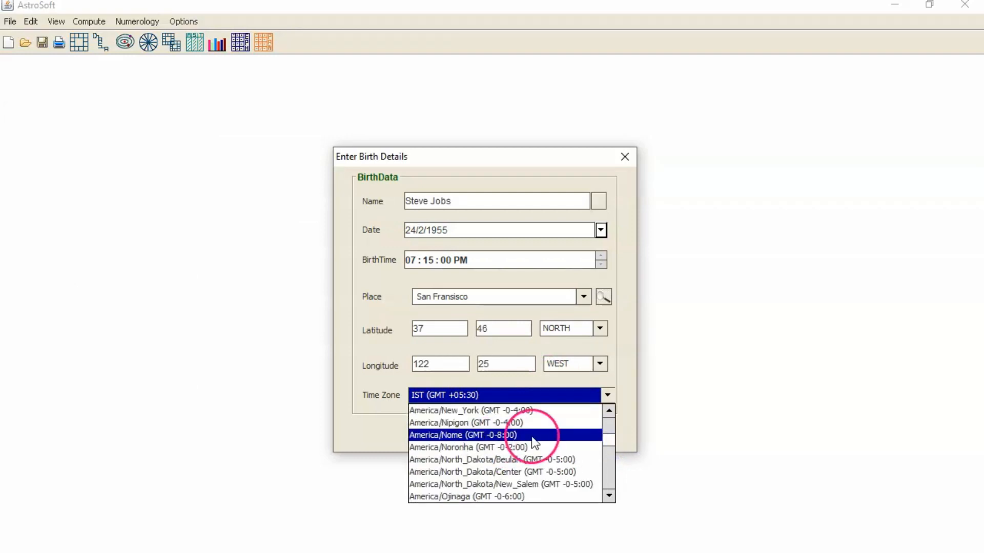
left_click(475, 436)
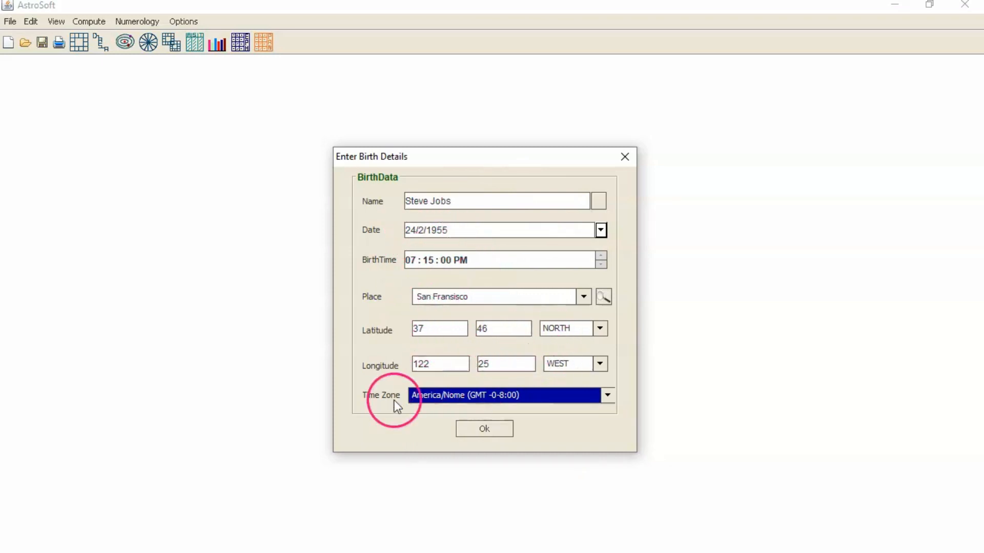
left_click(487, 430)
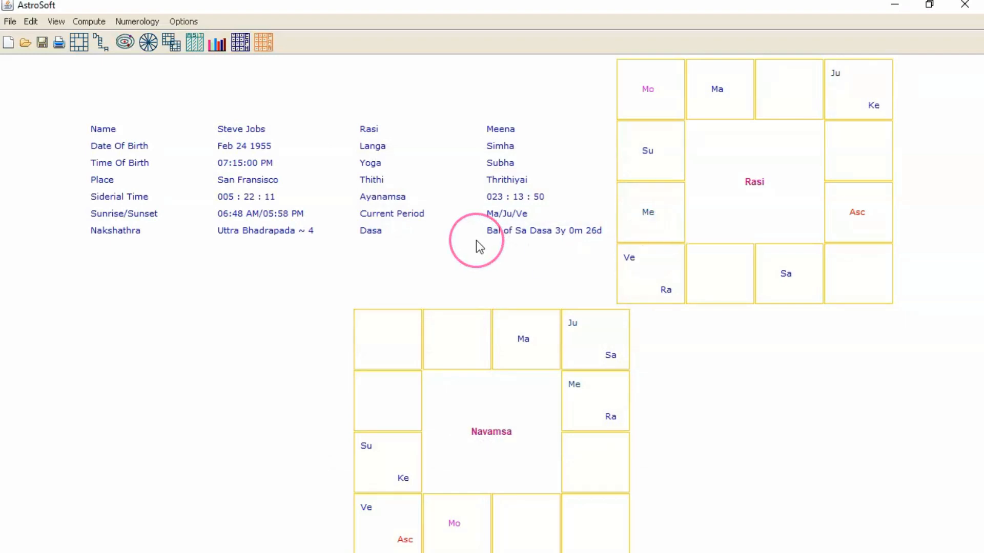
- Save the horoscope as Steve Jobs Horoscope in the Astrology Software folder, using the AstroSoft Horoscopes (*.ash) type
left_click(43, 46)
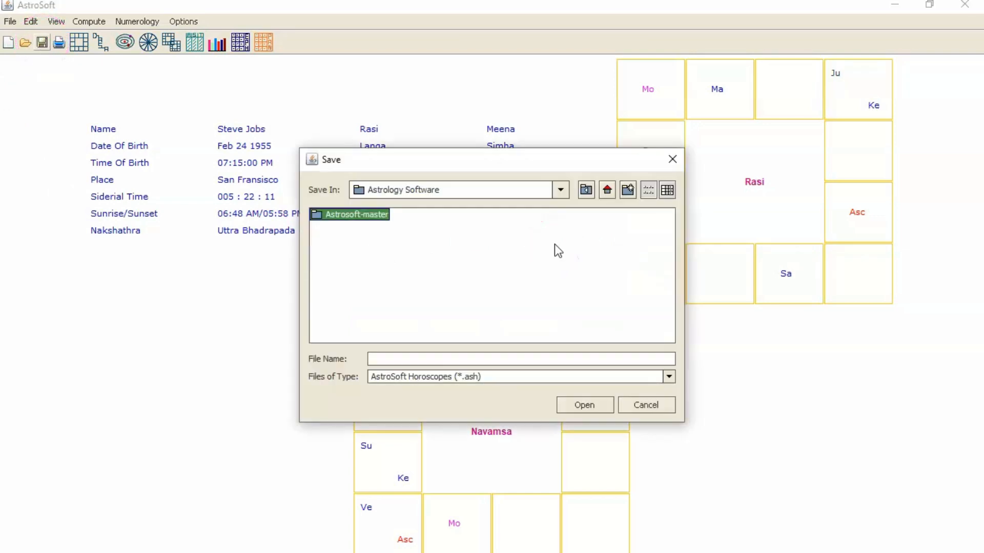
left_click(387, 191)
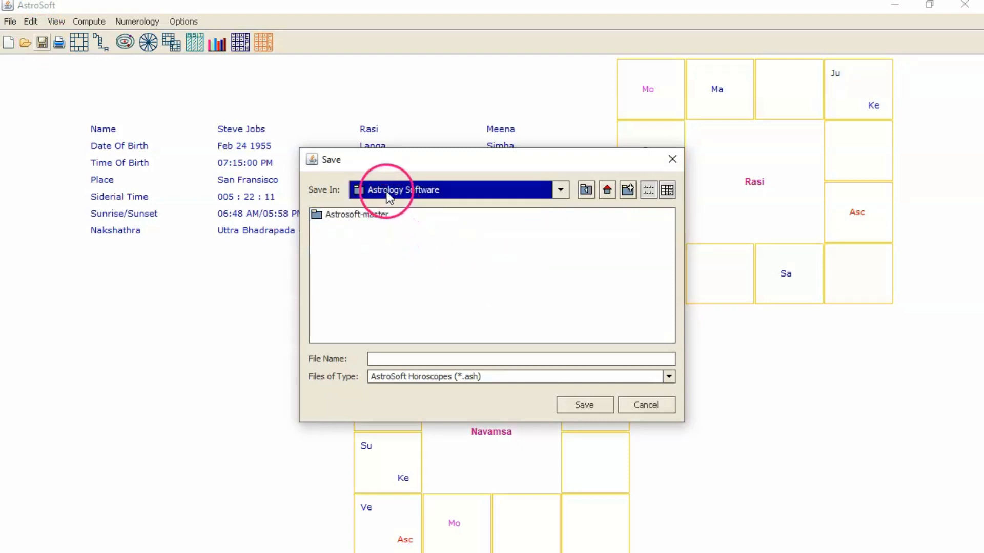
left_click(392, 360)
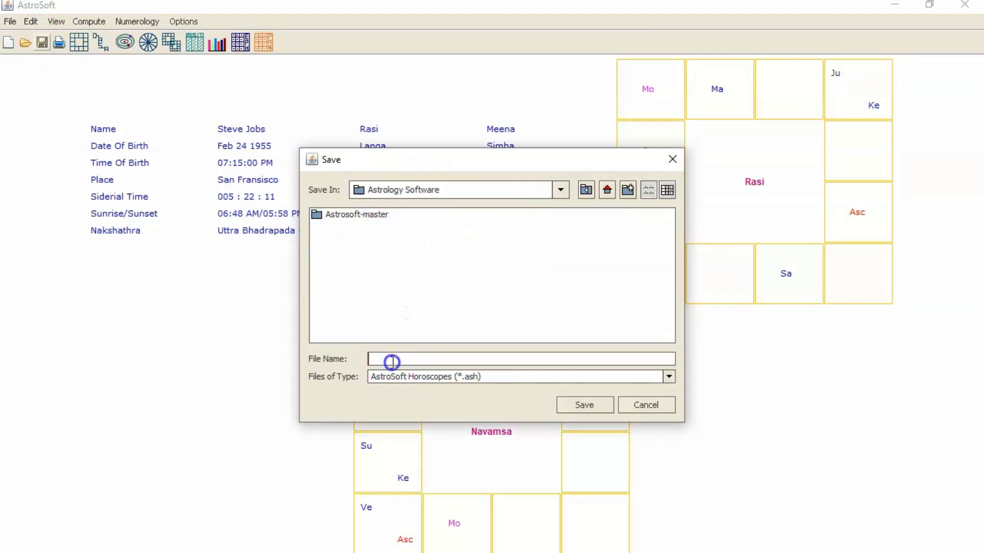
type("Steve Jobs Horoscope")
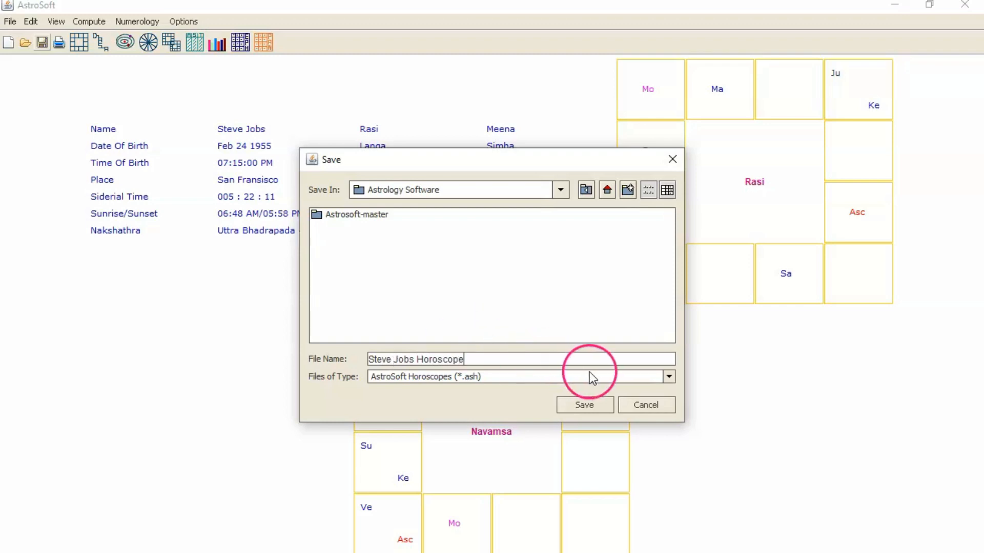
left_click(595, 404)
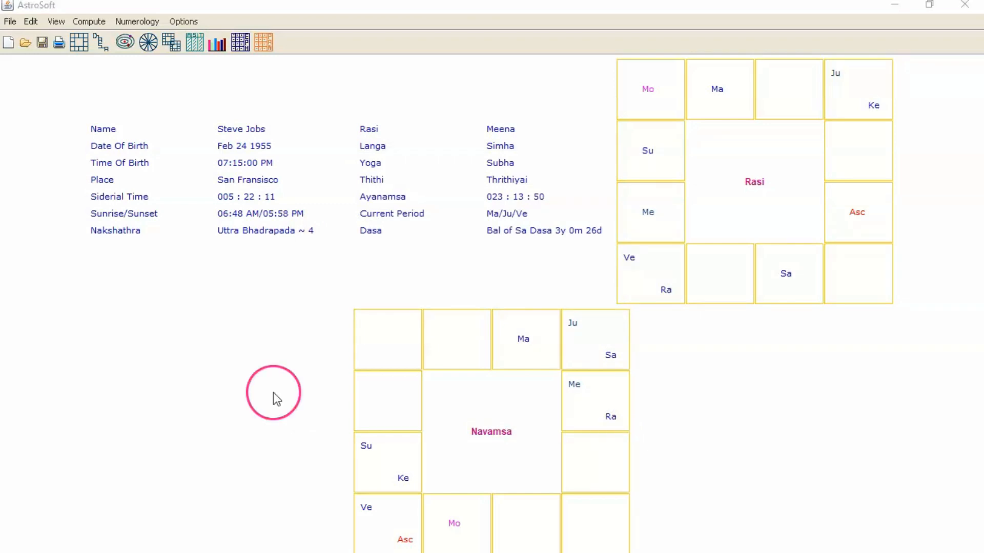
- Open the saved Steve Jobs Horoscope.ash file from the Astrology Software folder
left_click(24, 42)
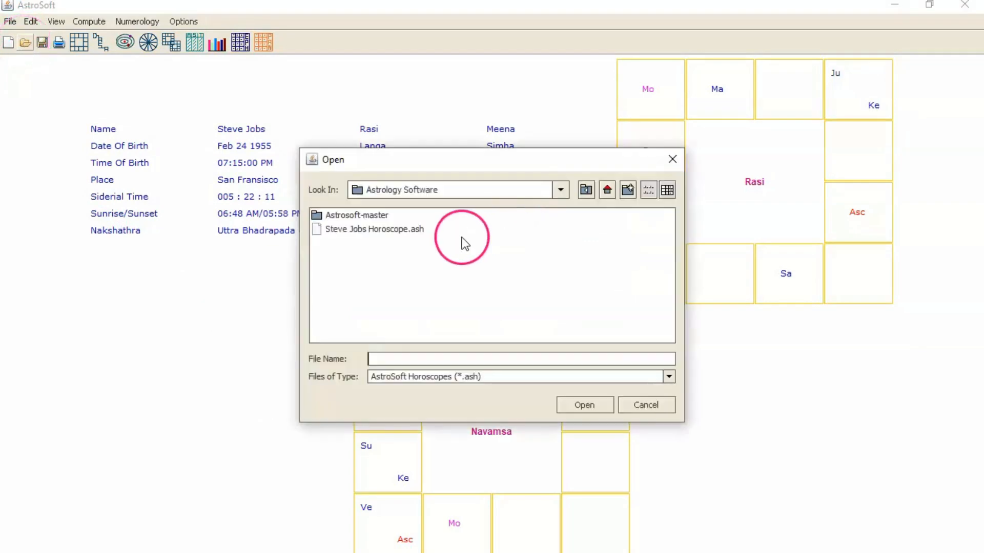
left_click(381, 230)
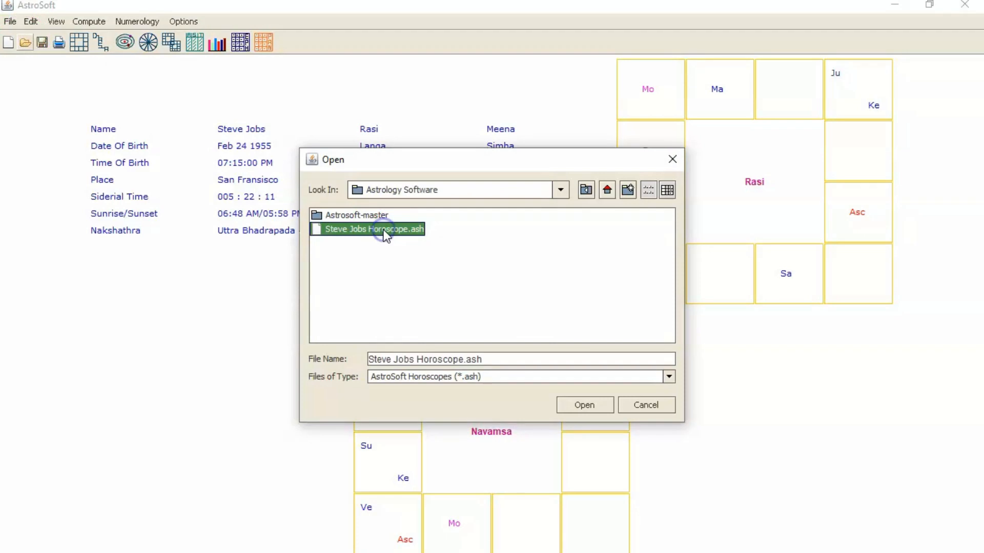
left_click(586, 406)
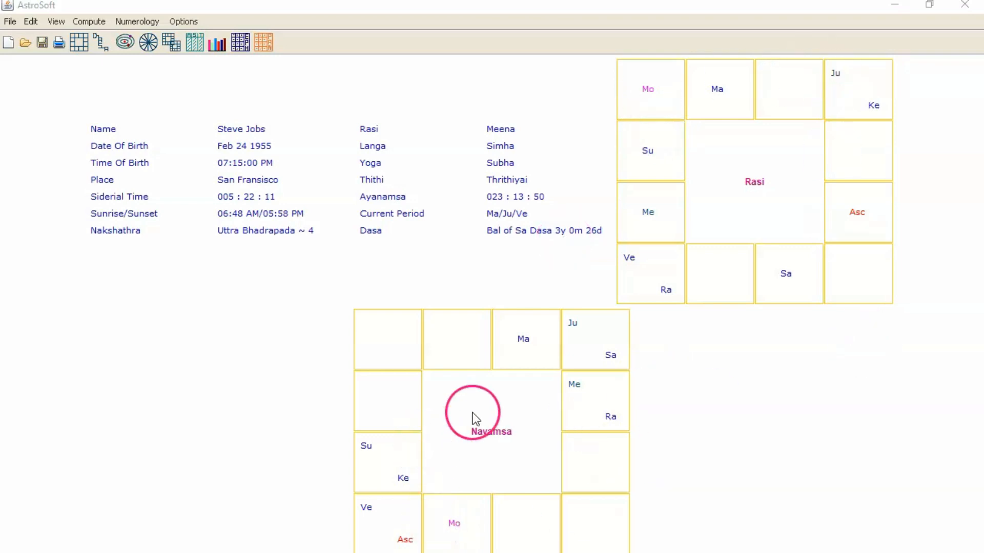
- Show the Planetary Positions table, compare its longitudes with the browser's ephemeris page, and return to the main chart
left_click(123, 43)
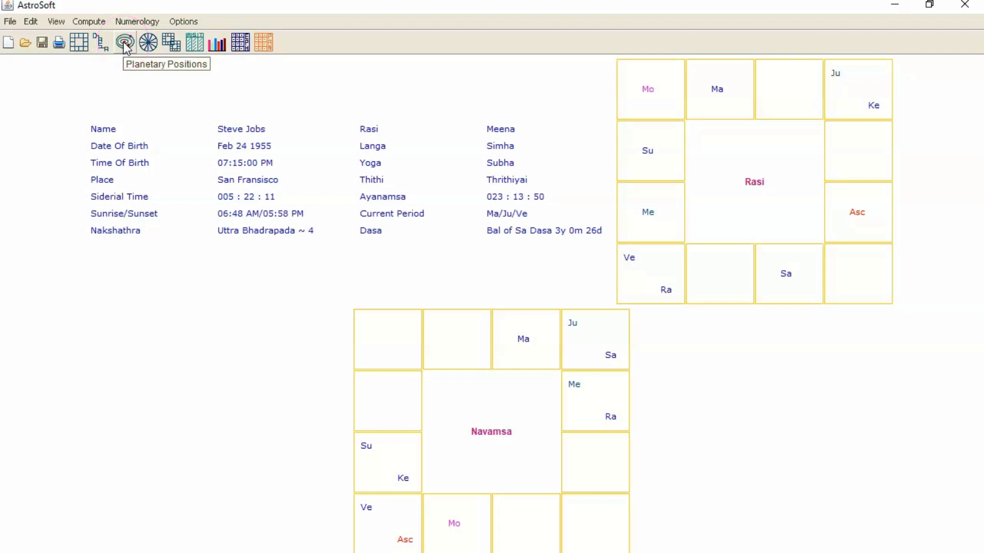
left_click(125, 44)
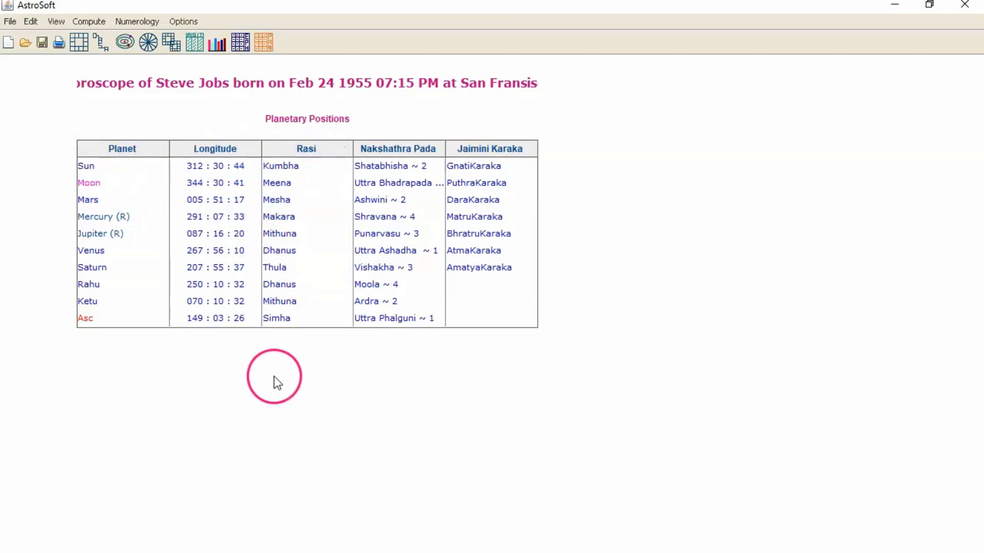
left_click(699, 550)
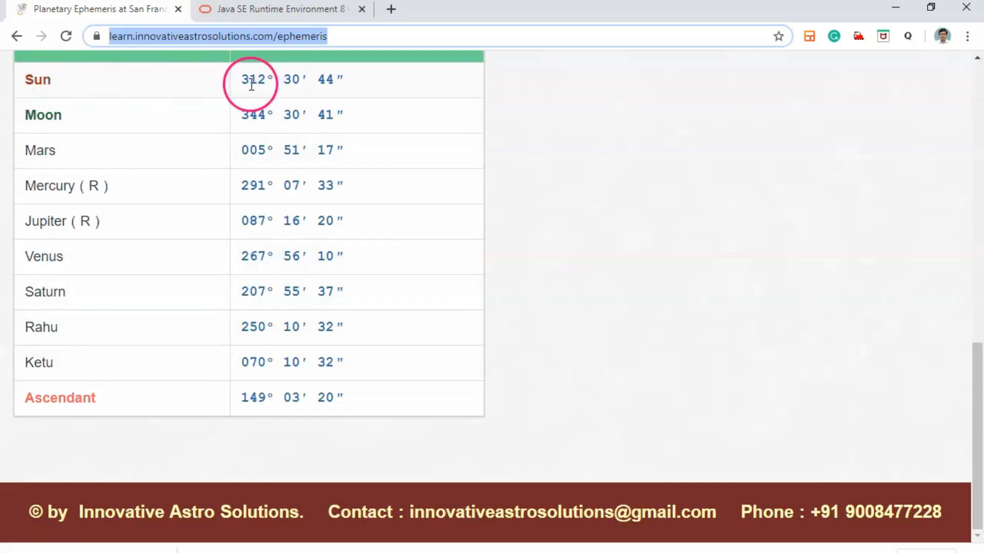
left_click(728, 551)
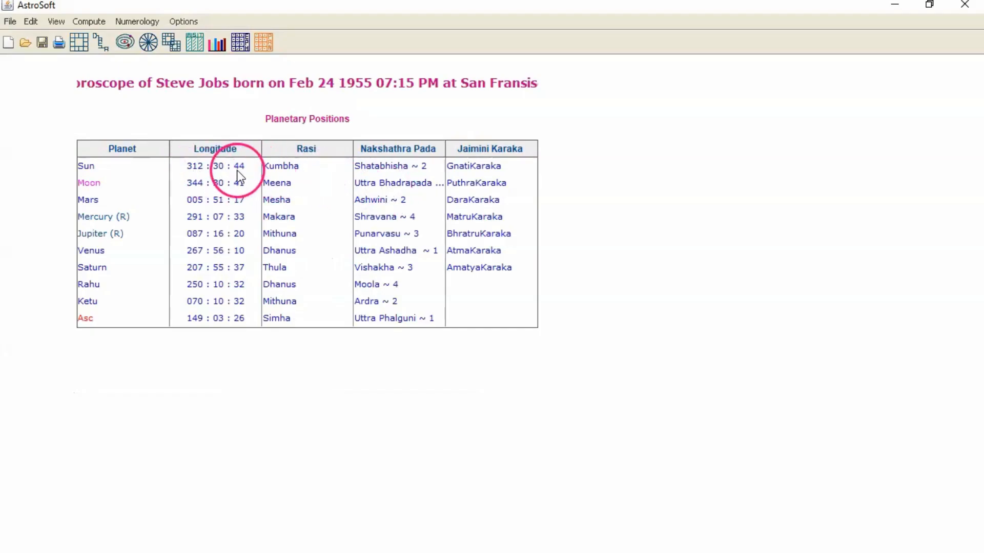
key("alt+Tab")
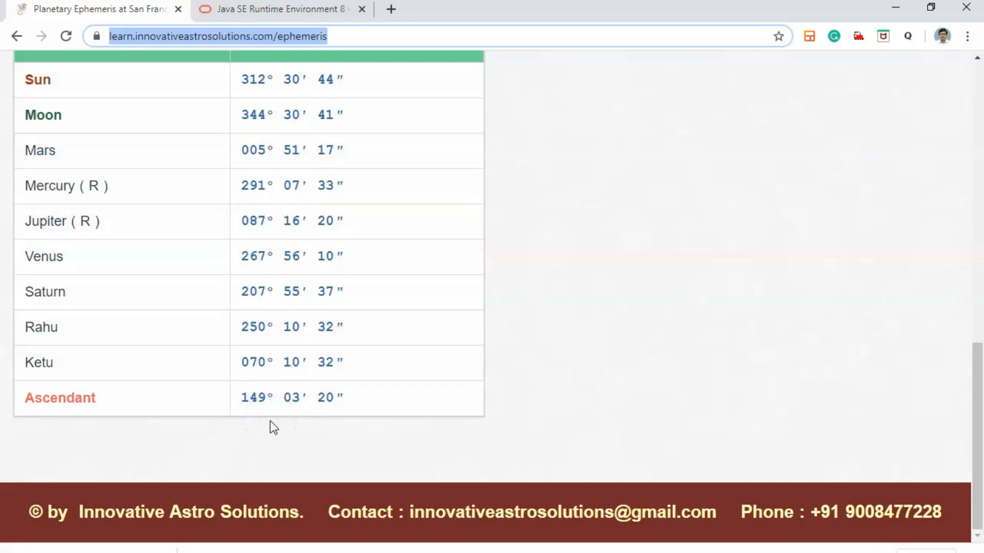
key("alt+Tab")
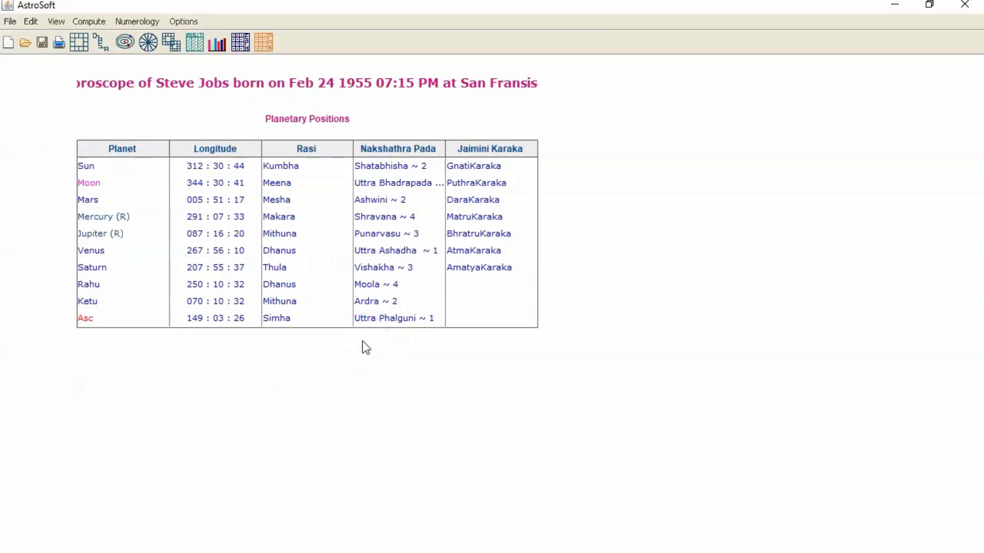
left_click(76, 43)
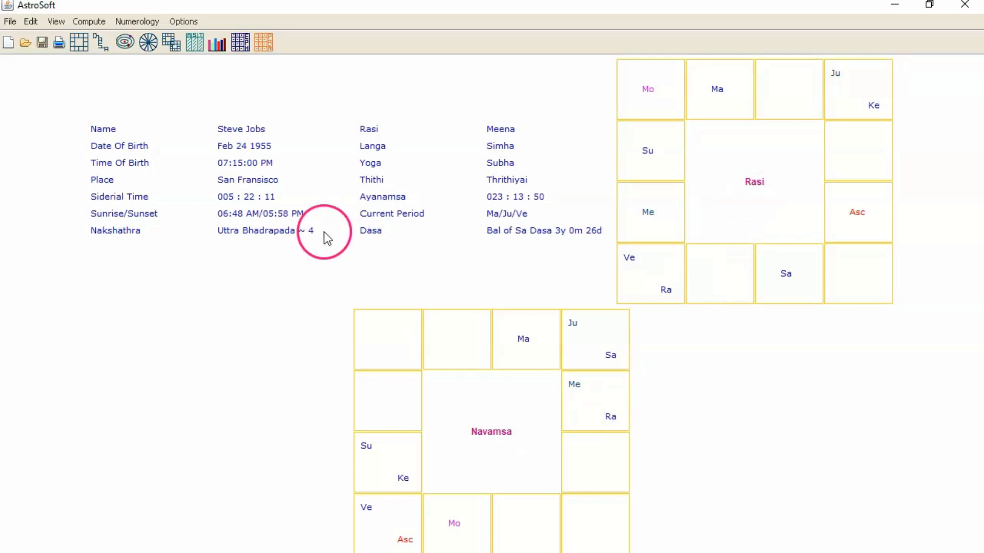
- Show the divisional charts and view Rasi, Hora, Drekkana, Navamsa and Dasamsa for the horoscope
left_click(167, 42)
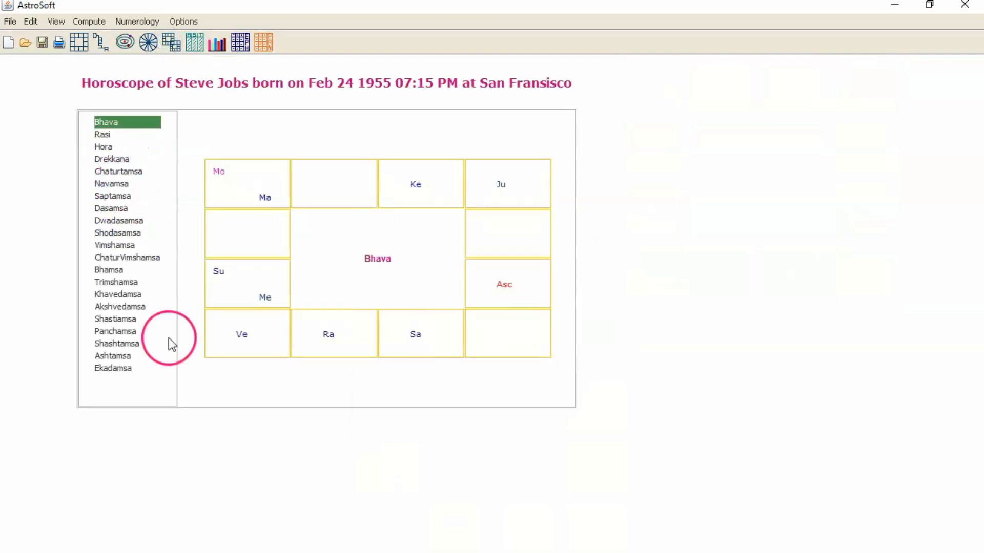
left_click(107, 134)
left_click(106, 146)
left_click(108, 158)
left_click(120, 184)
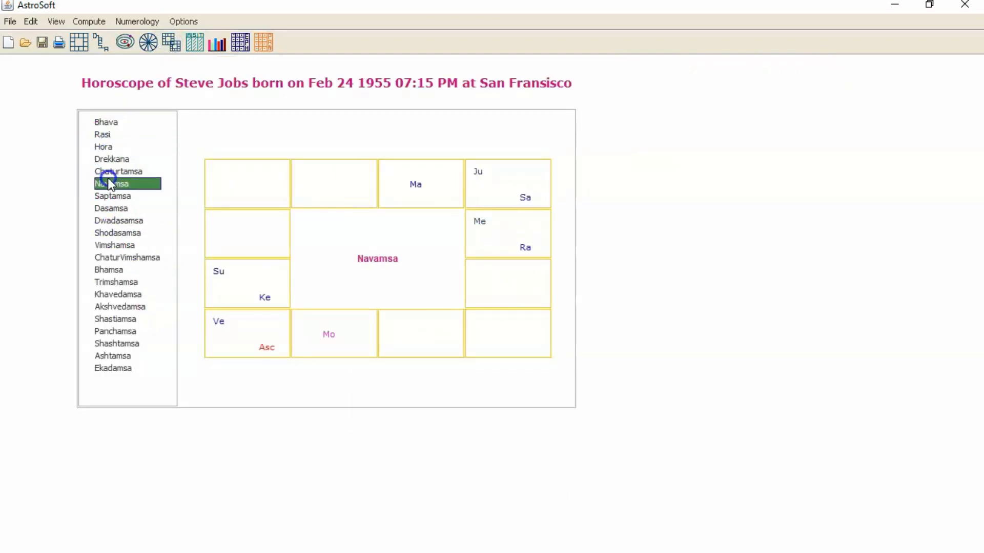
left_click(116, 208)
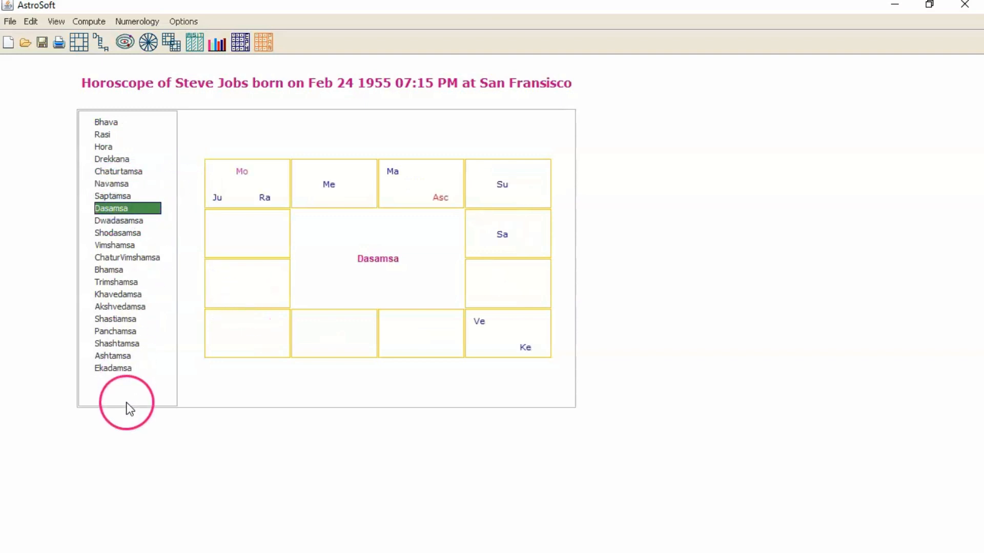
- Examine the available horoscope views and the ayanamsa and language options without changing them
left_click(217, 47)
left_click(56, 21)
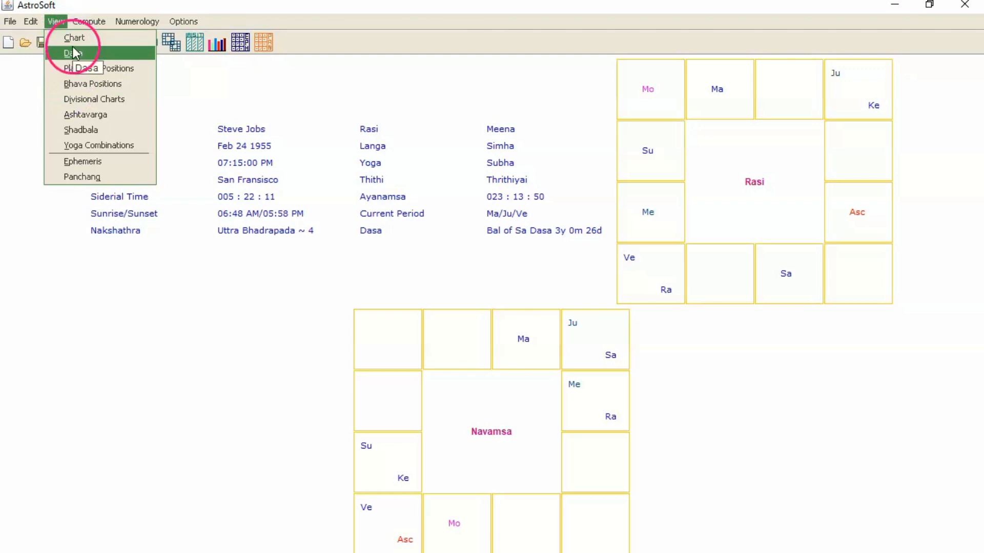
left_click(213, 184)
left_click(183, 22)
mouse_move(194, 36)
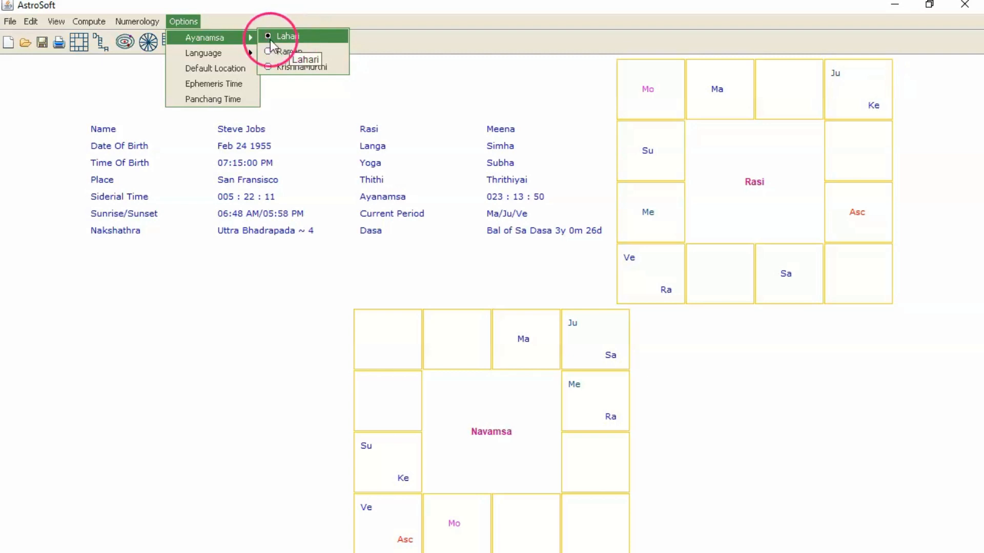
mouse_move(229, 52)
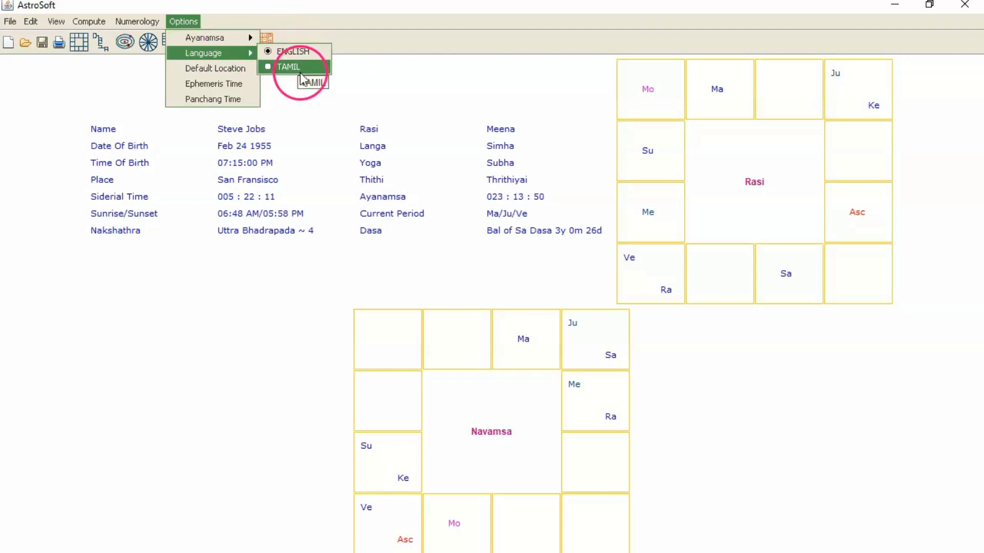
left_click(279, 301)
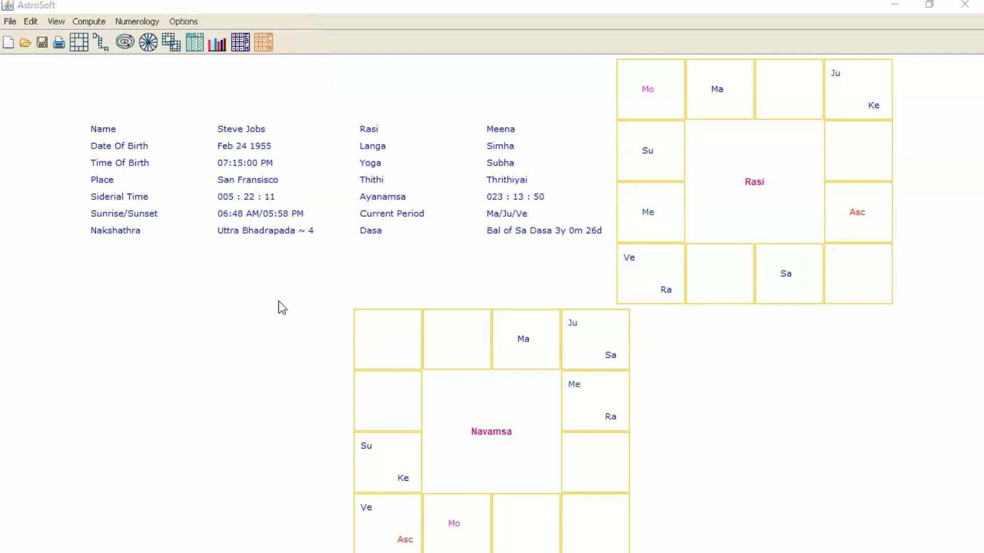
- Print the horoscope to the PDF file Steve Jobs_Horoscope.pdf in the Astrology Software folder
left_click(44, 20)
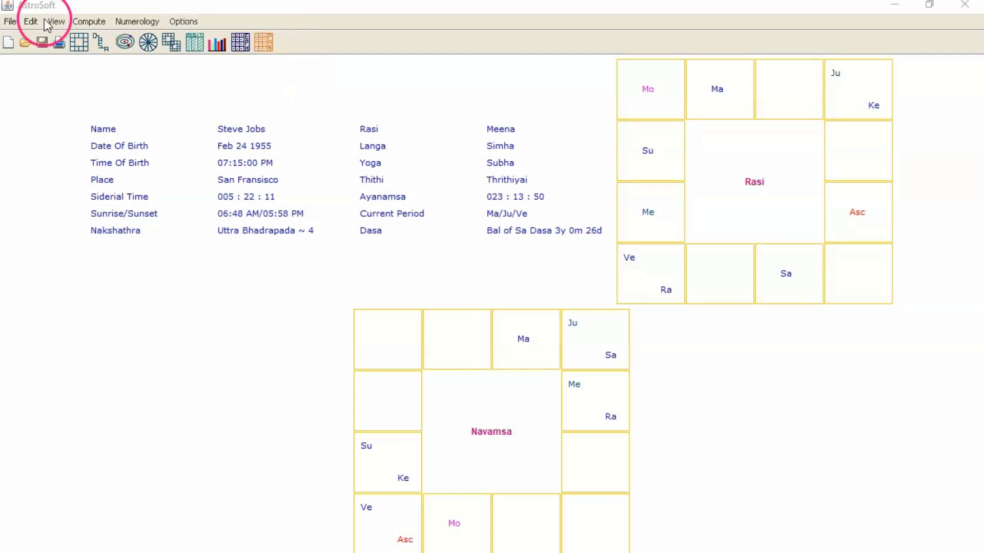
left_click(58, 42)
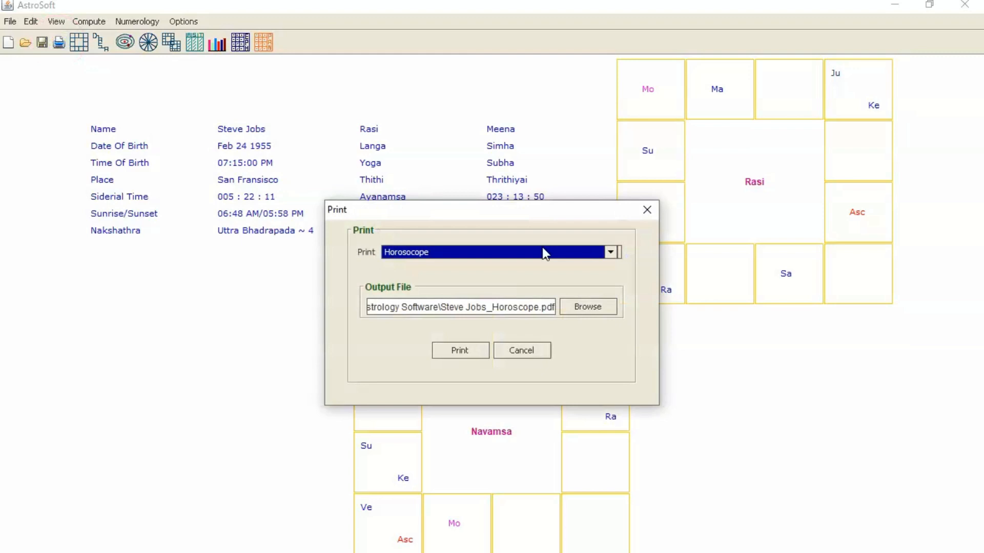
left_click(583, 304)
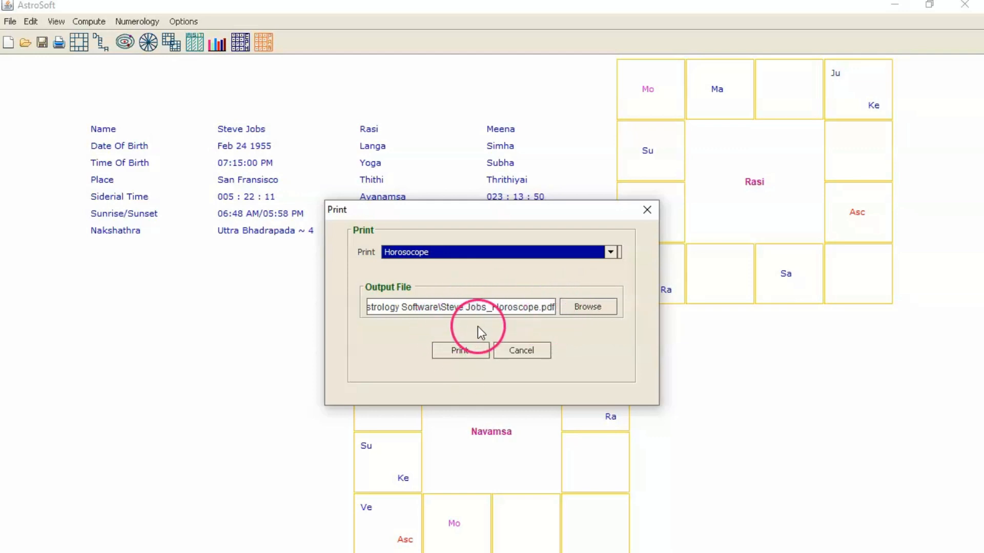
left_click(464, 350)
left_click(223, 265)
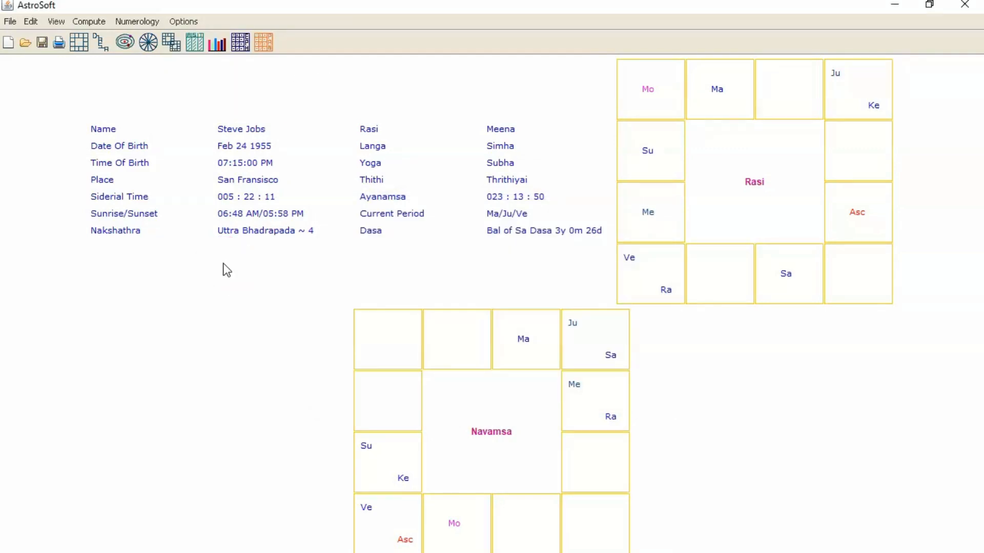